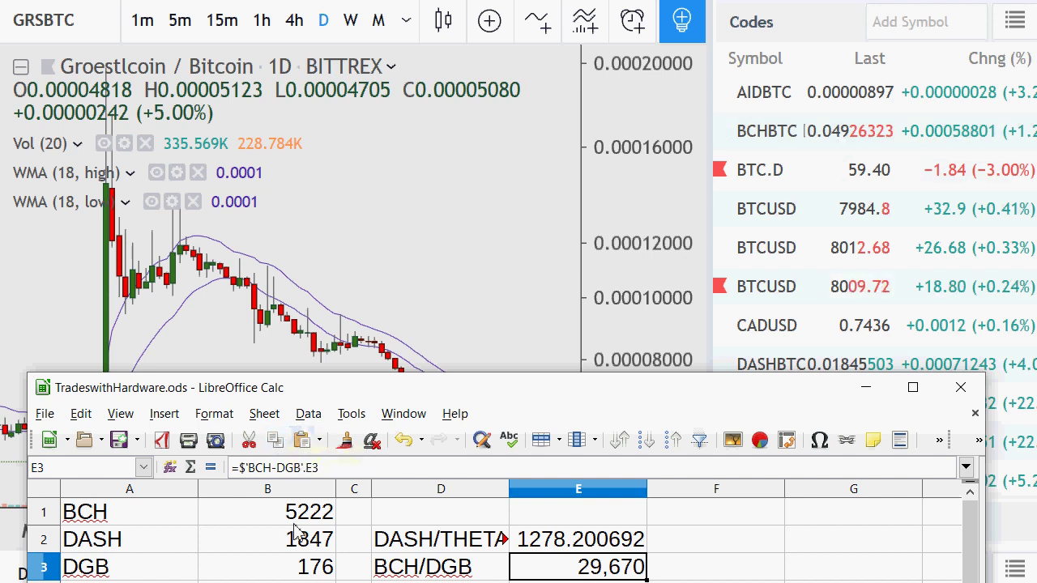
Set the BCH price in cell B1 to 4926.
click(321, 495)
click(313, 512)
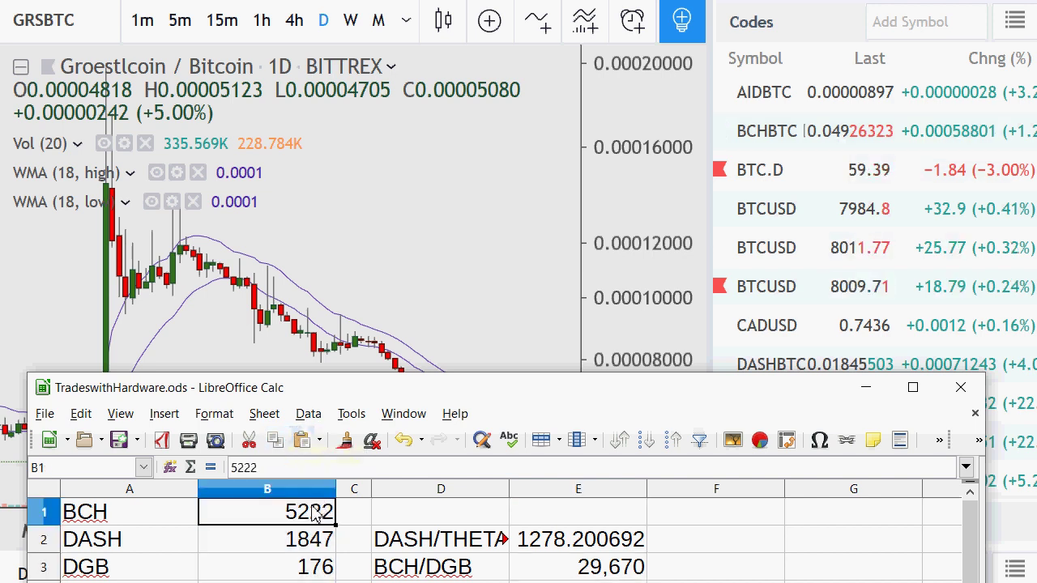
text(4926)
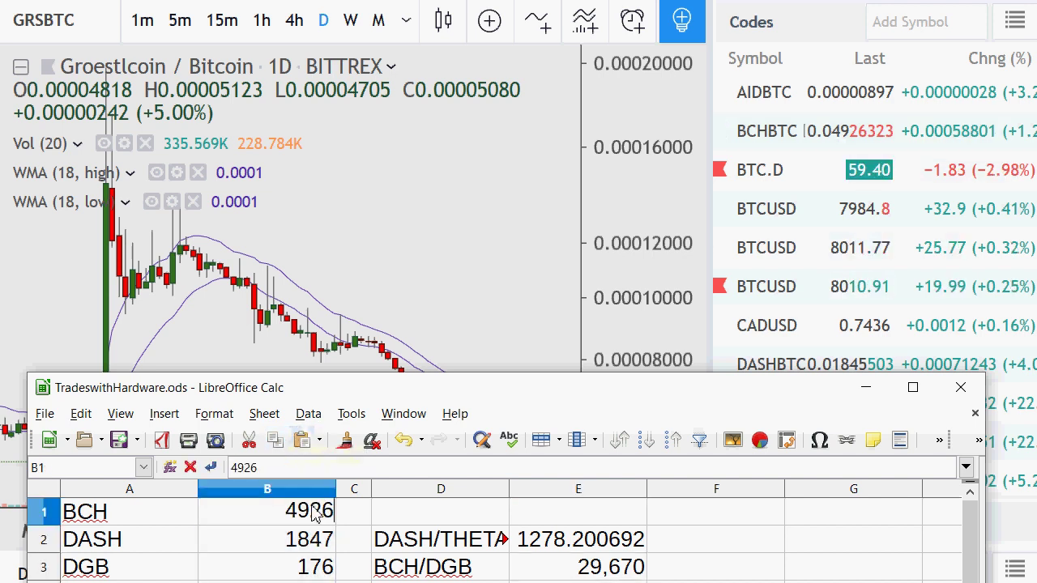
key(Return)
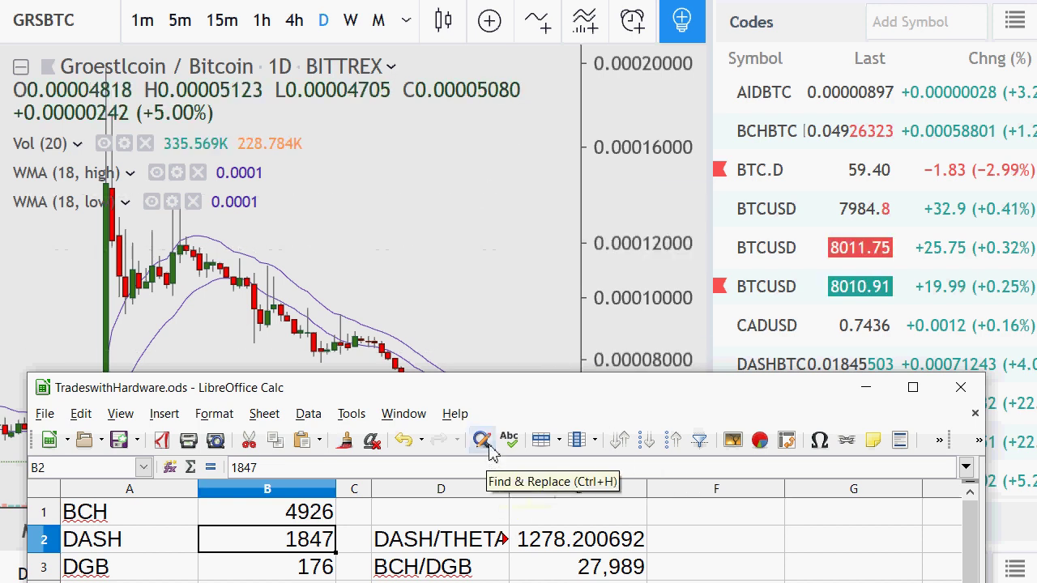
Switch to the TradingView chart and show BCHBTC on the one-minute interval.
drag(776, 387, 758, 65)
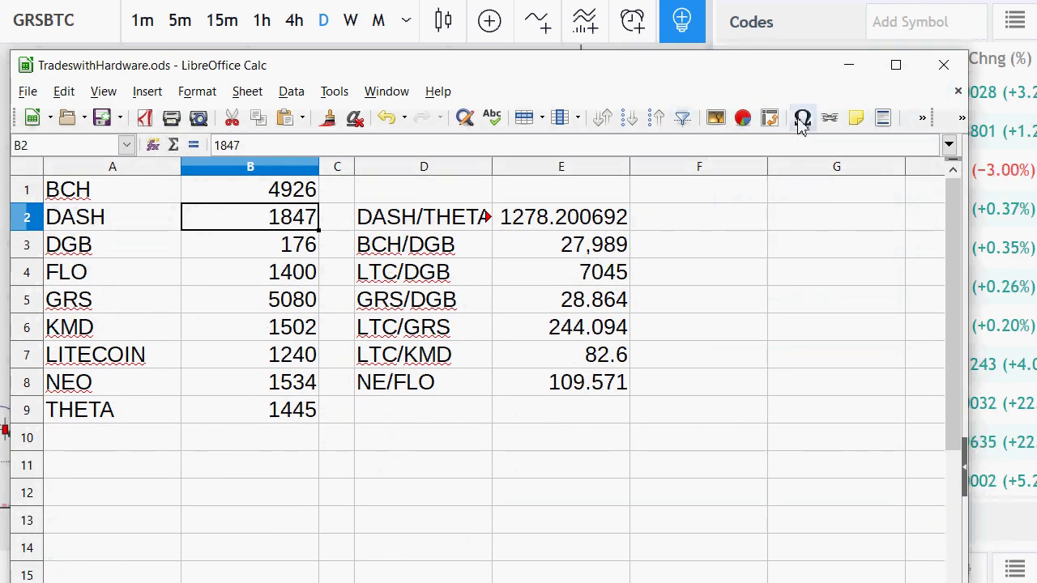
click(848, 67)
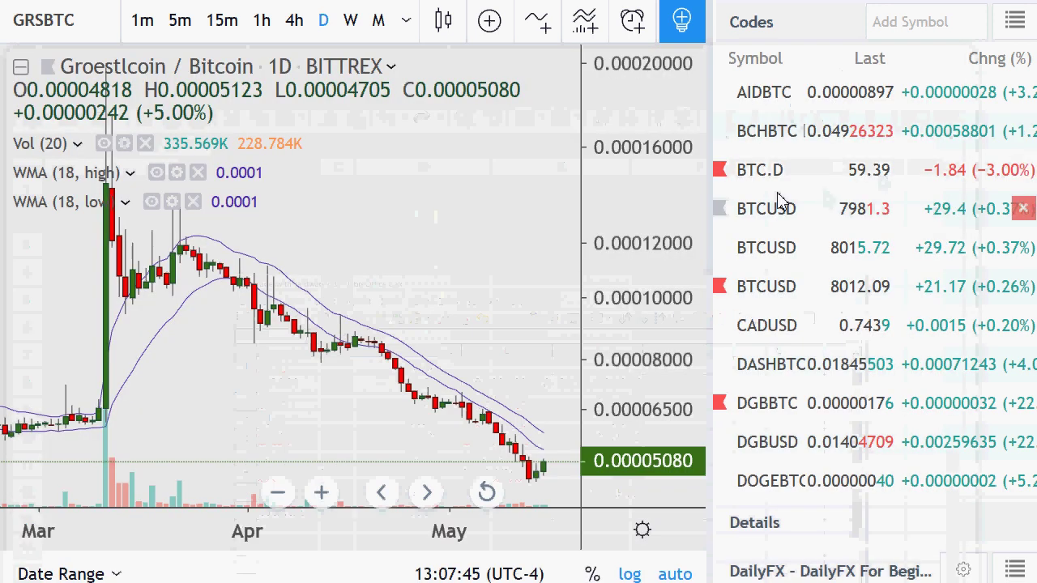
click(812, 153)
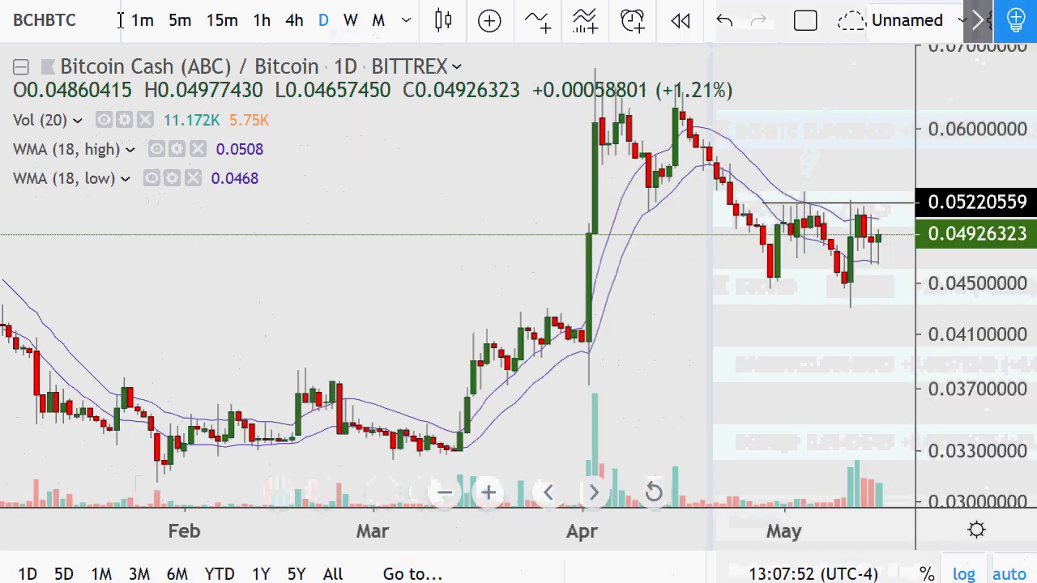
click(142, 21)
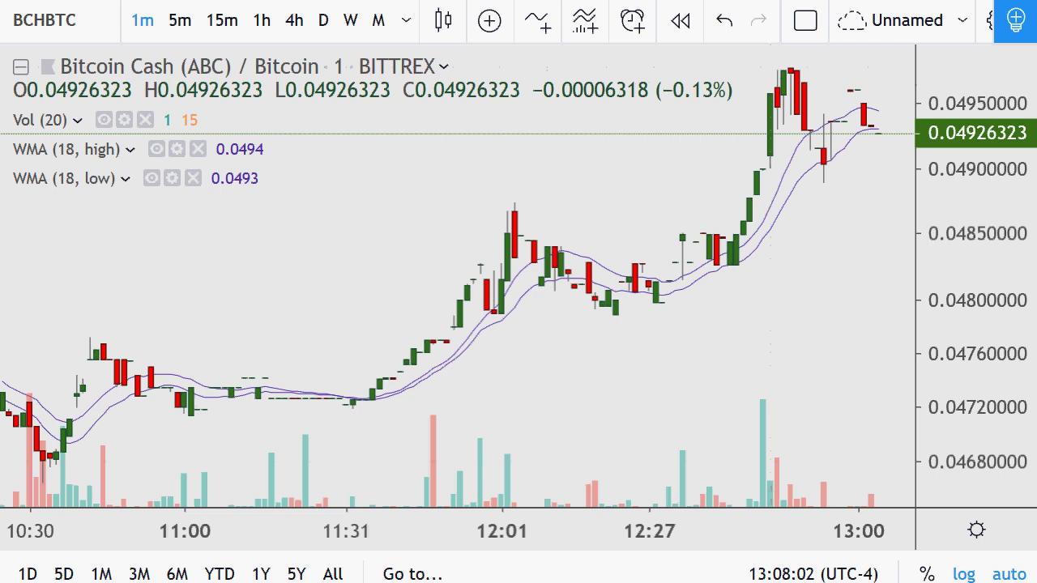
Return to the LibreOffice Calc price sheet and check the BCH/DGB and LTC/DGB ratios.
key(alt+Tab)
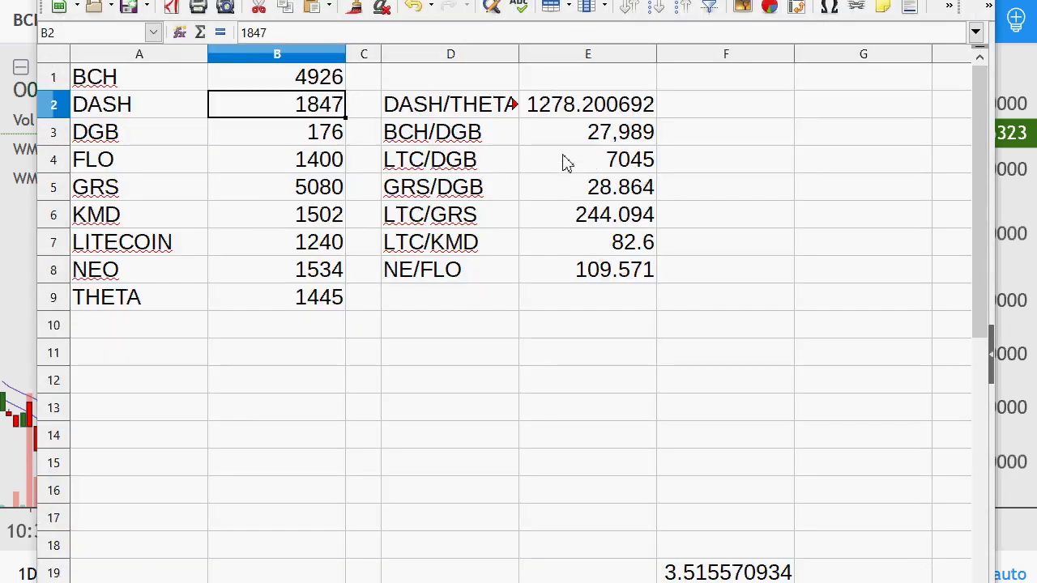
click(618, 141)
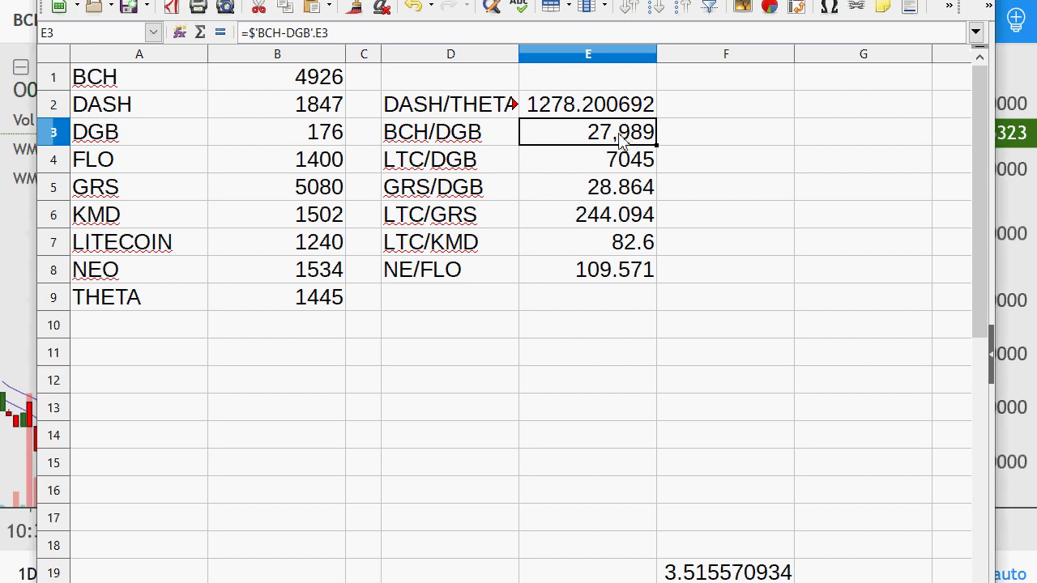
click(642, 170)
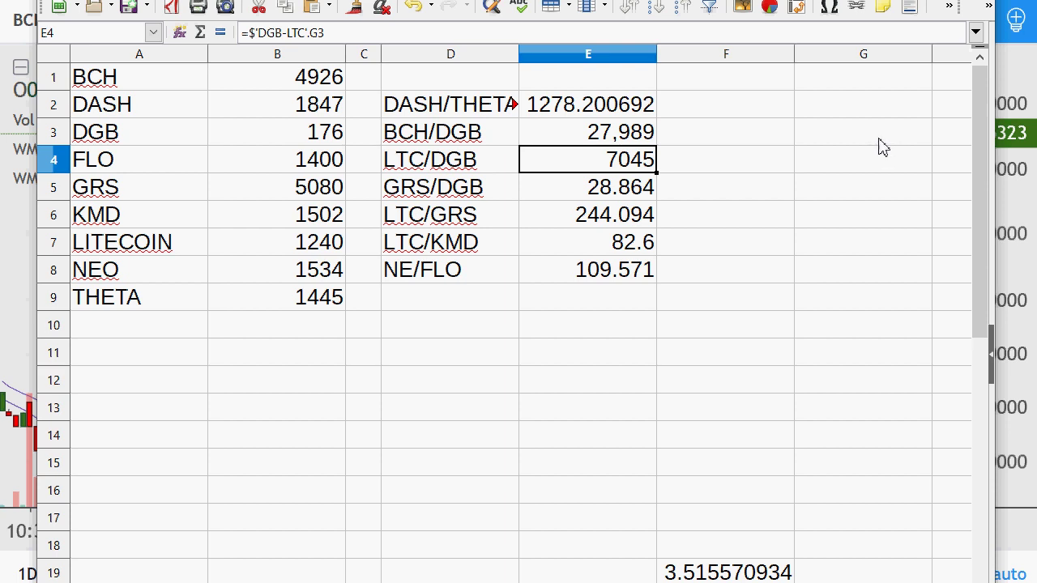
Open the DGB-LTC sheet and review the full trade history from 228 to 515.
key(ctrl+Page_Down)
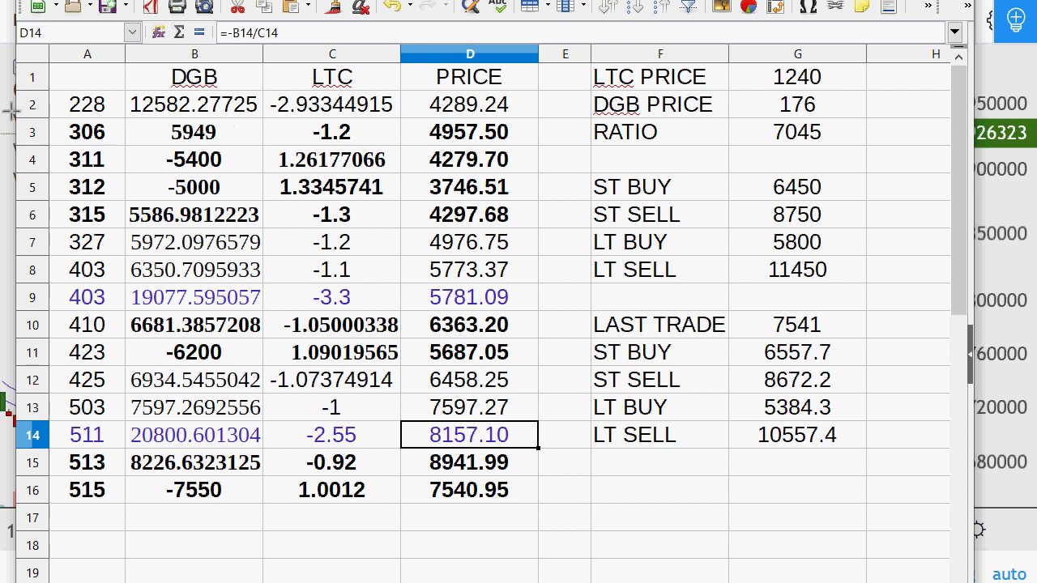
drag(95, 114, 467, 500)
click(462, 544)
key(Up)
key(Up)
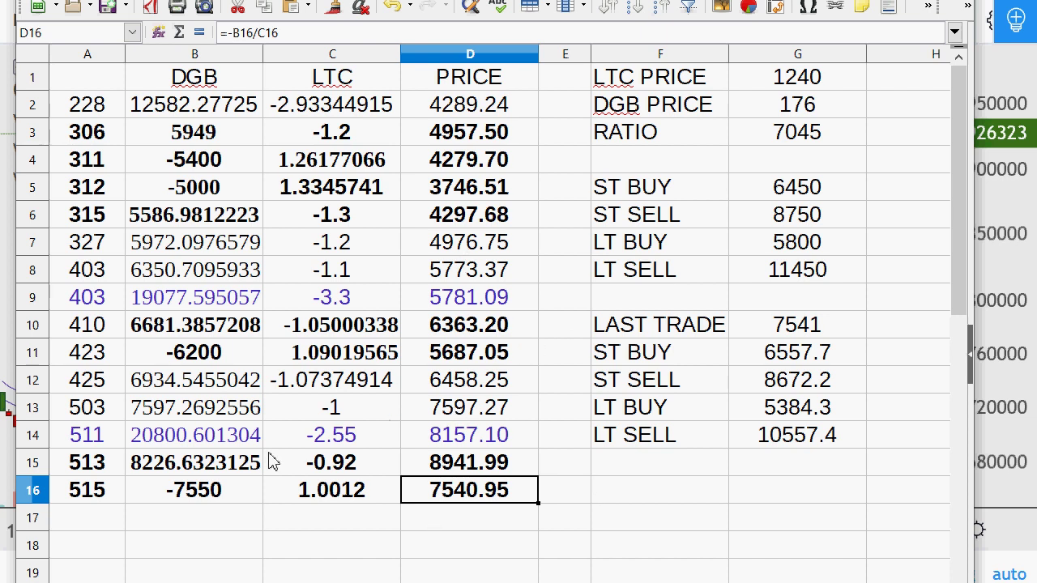
Compare the DGB and LTC amounts and prices of the 513, 515 and 511 trades.
drag(89, 463, 475, 464)
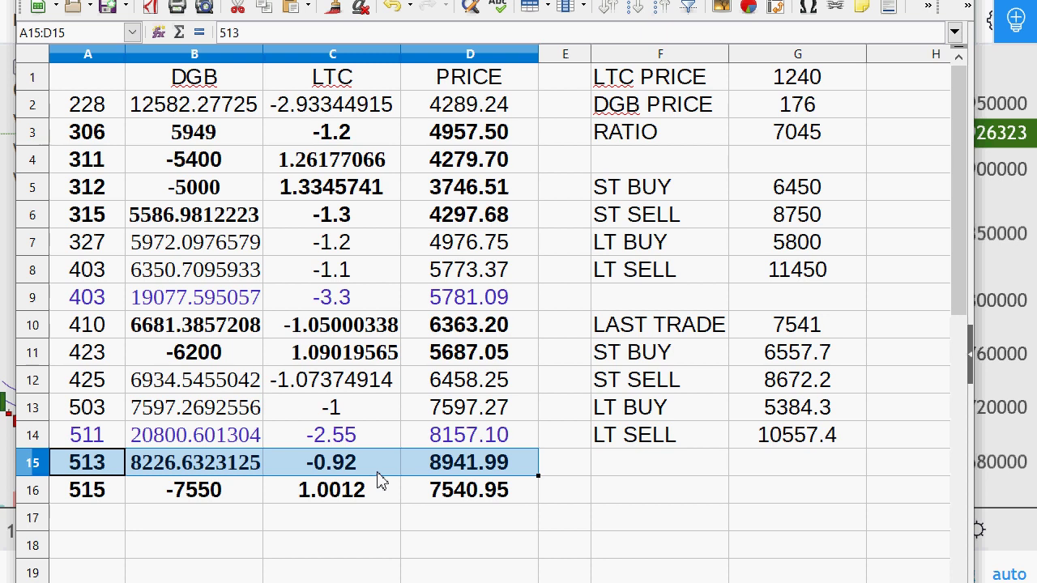
click(222, 470)
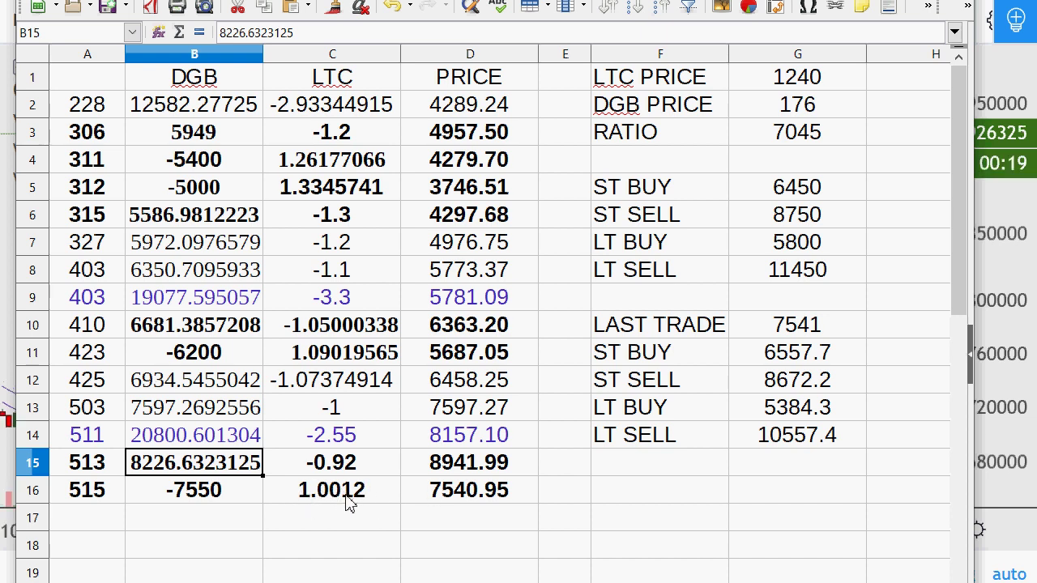
click(461, 499)
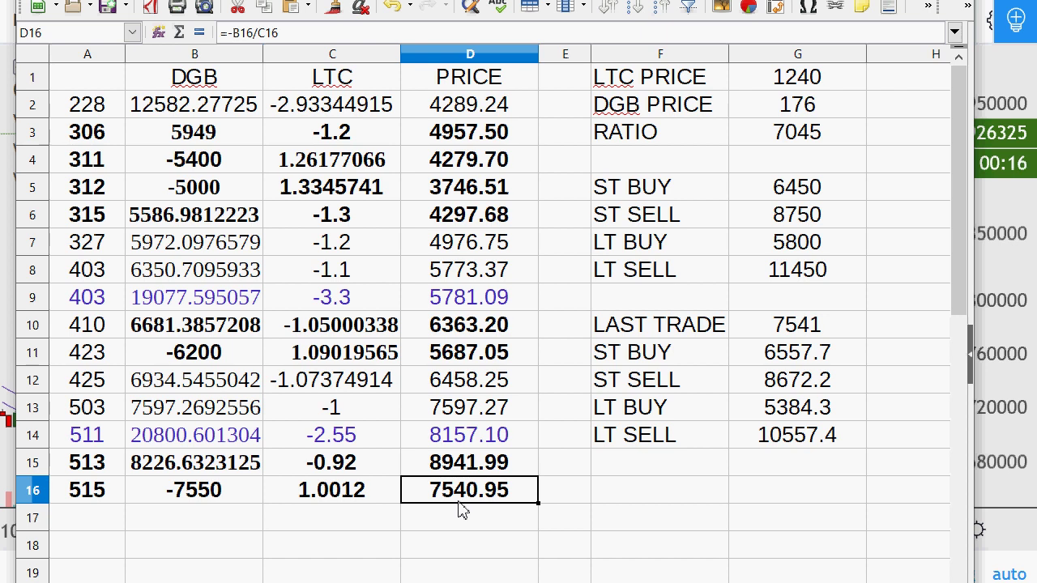
click(467, 443)
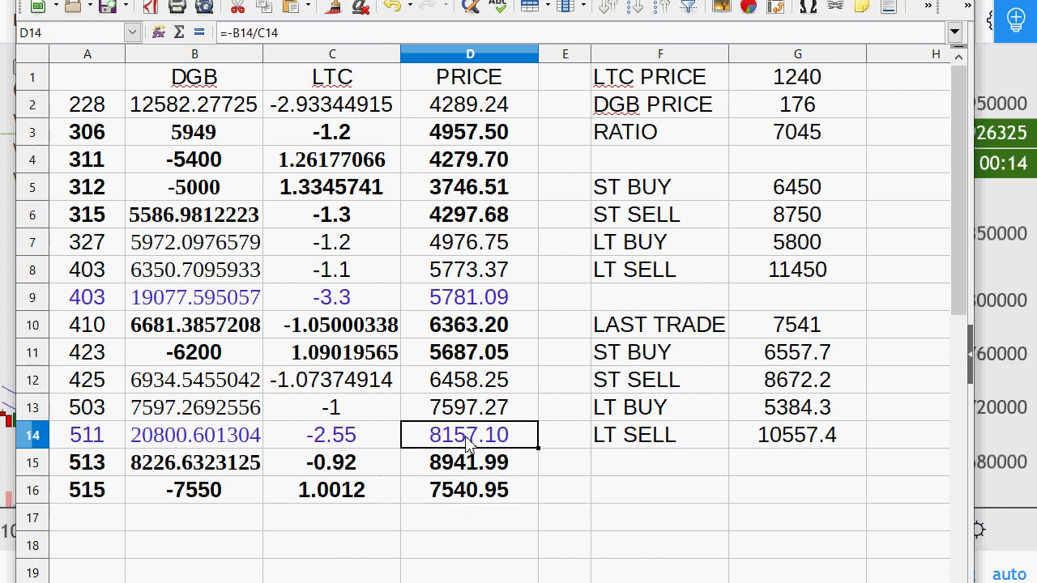
drag(467, 443, 53, 437)
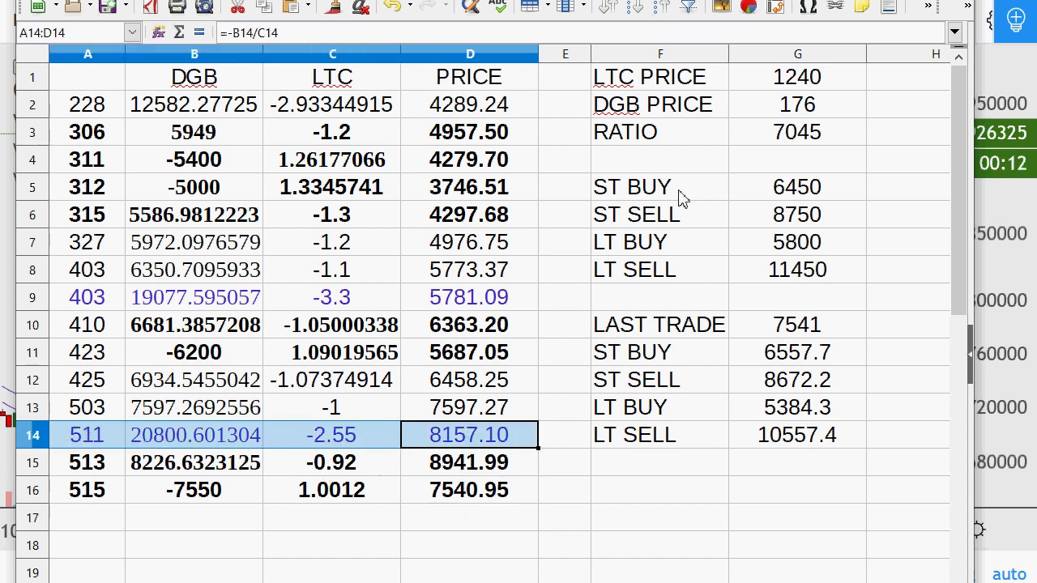
Check the fixed ST BUY and LT BUY target levels below the ratio.
click(786, 198)
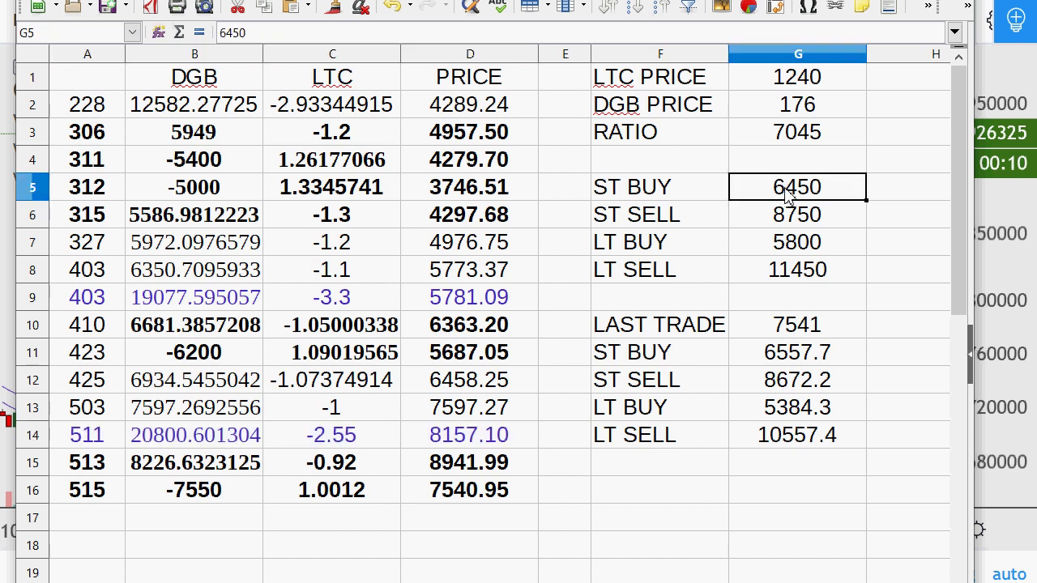
click(785, 247)
drag(786, 247, 545, 253)
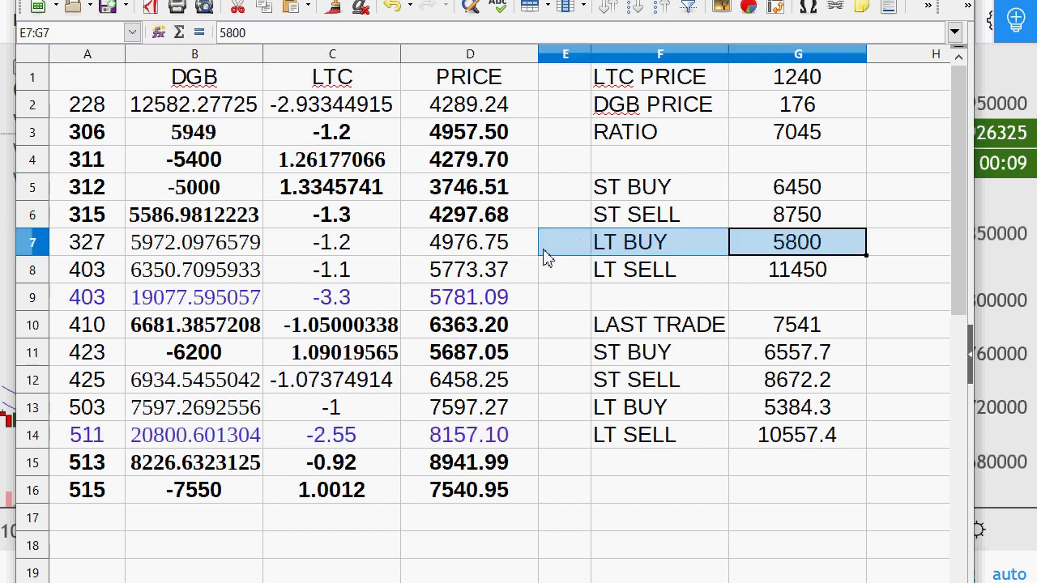
Examine the non-bold trades from 511 back to 228, comparing them with the ST BUY target.
drag(475, 434, 104, 454)
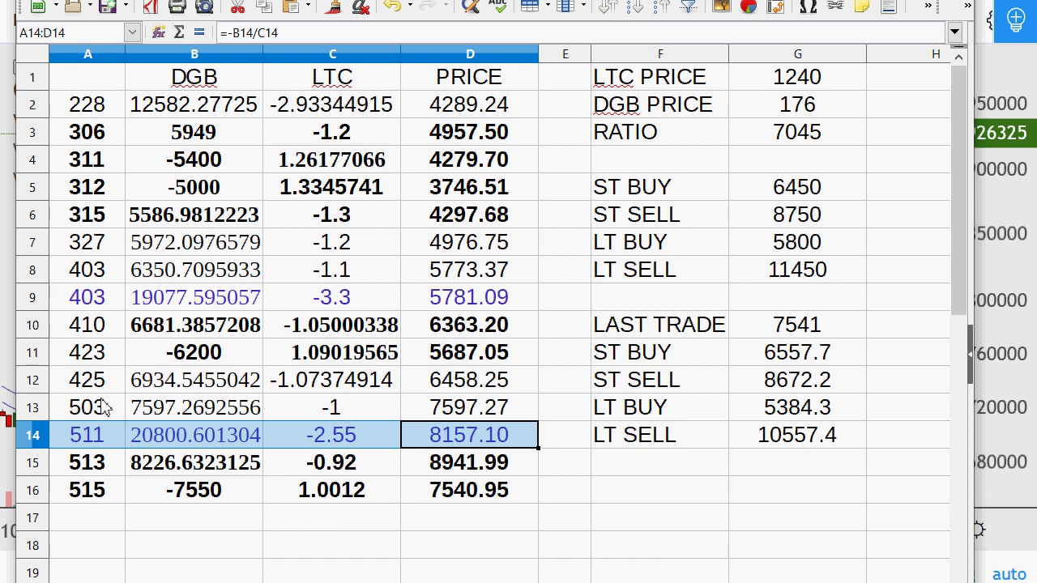
drag(486, 407, 75, 425)
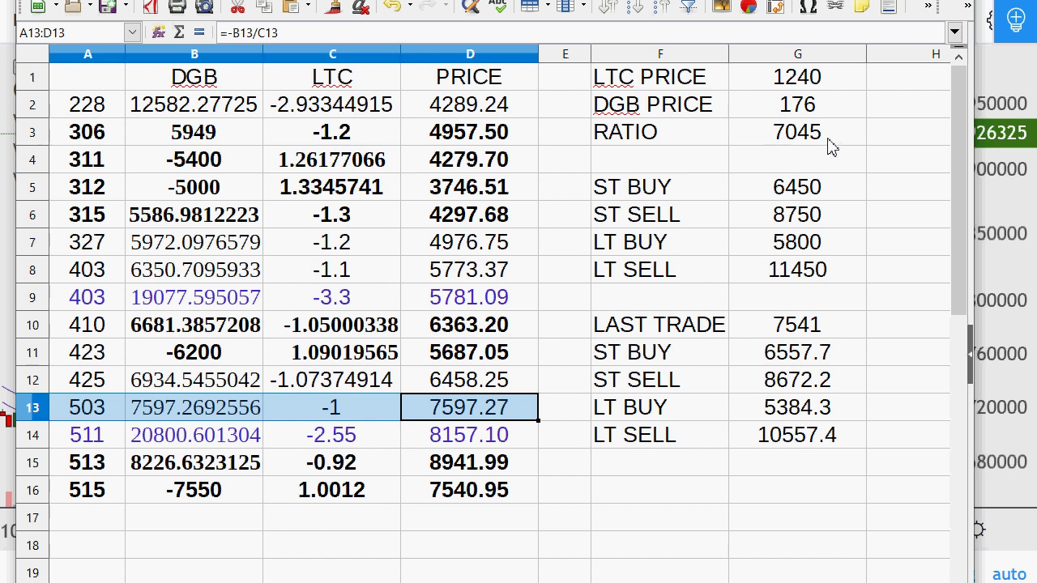
click(811, 199)
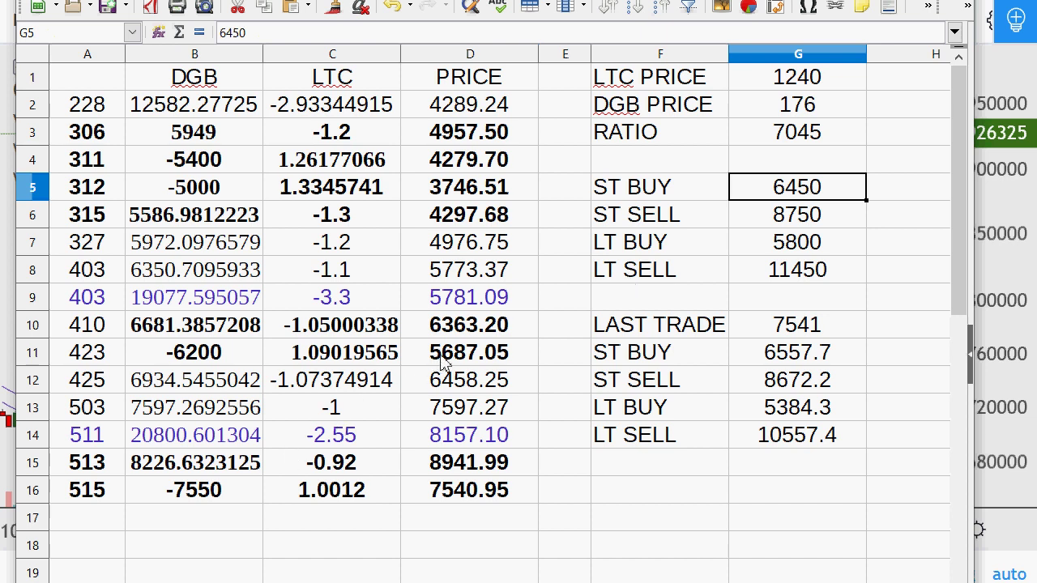
drag(479, 388, 199, 398)
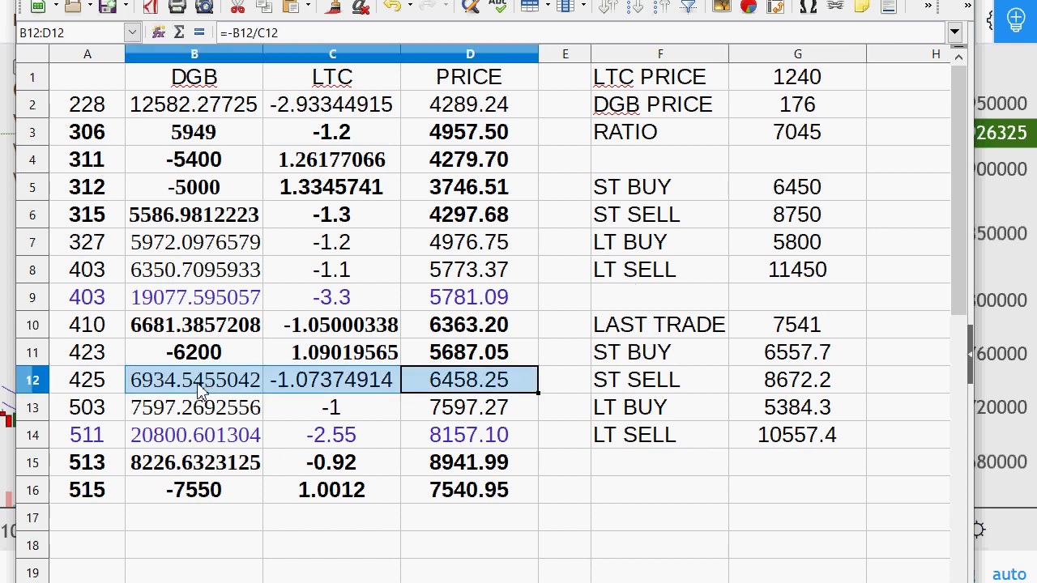
drag(478, 306, 195, 303)
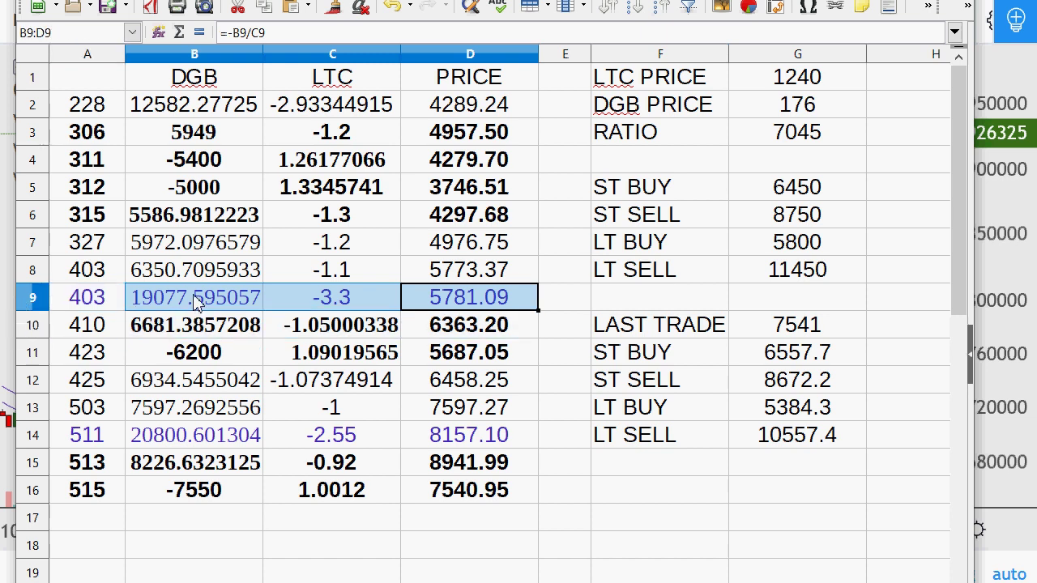
drag(471, 267, 191, 278)
drag(496, 243, 180, 253)
drag(464, 101, 149, 111)
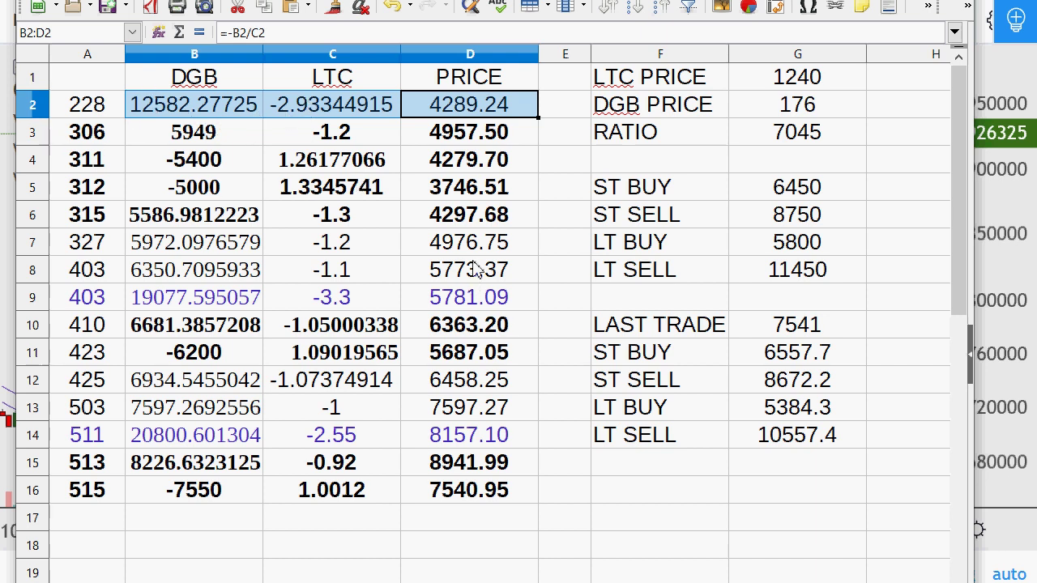
Inspect the LTC total, DGB total and average price in row 27, and return to the trade list.
scroll(474, 271, down, 4)
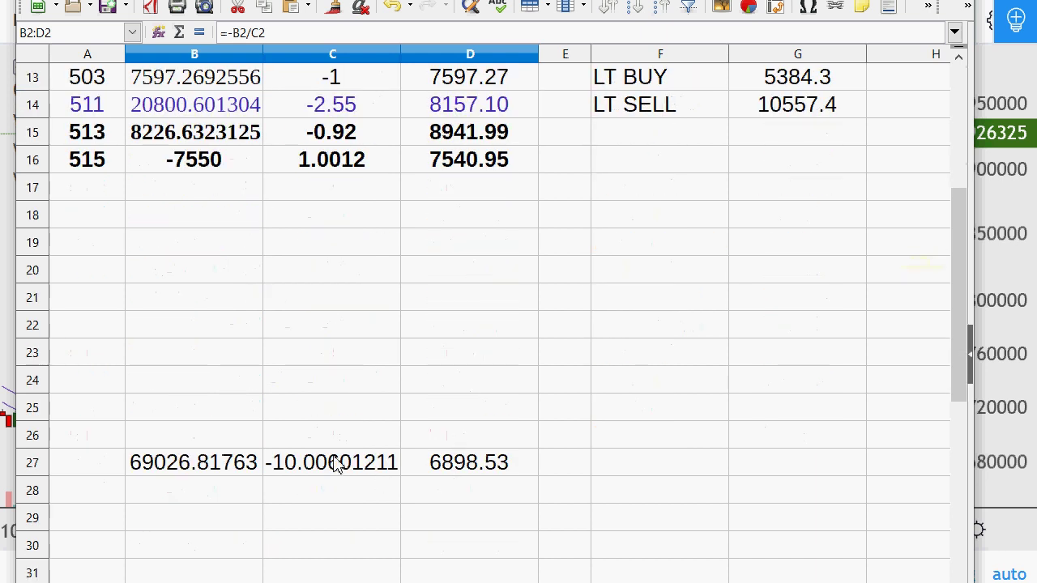
click(334, 458)
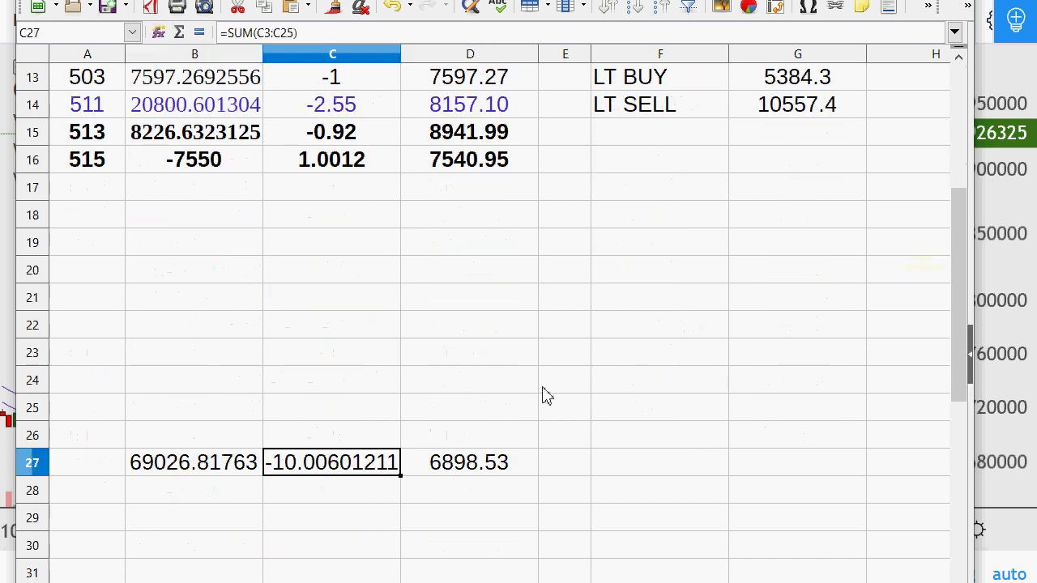
click(200, 474)
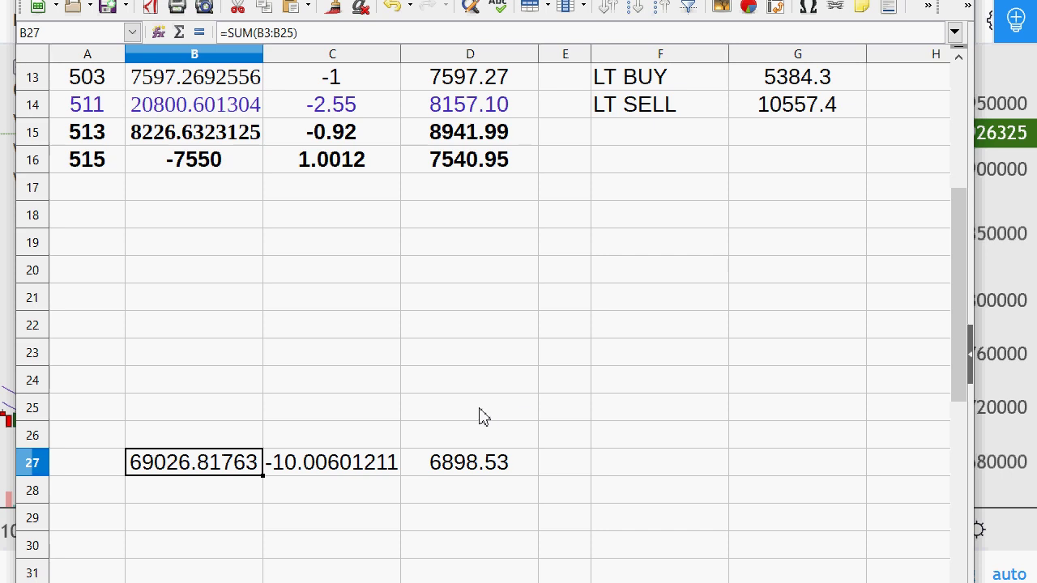
click(512, 478)
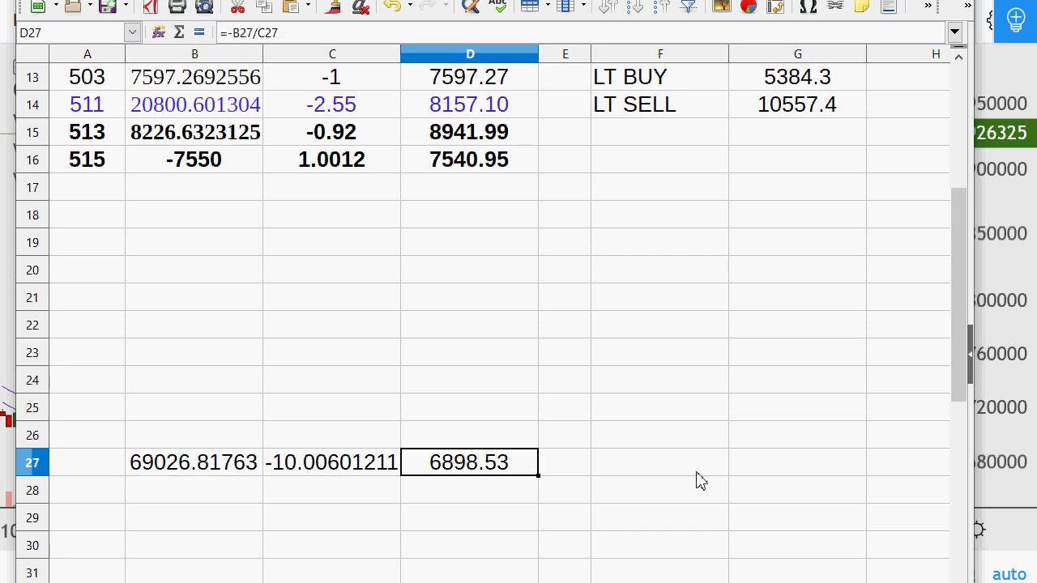
scroll(697, 479, up, 4)
scroll(706, 254, down, 1)
scroll(705, 251, up, 1)
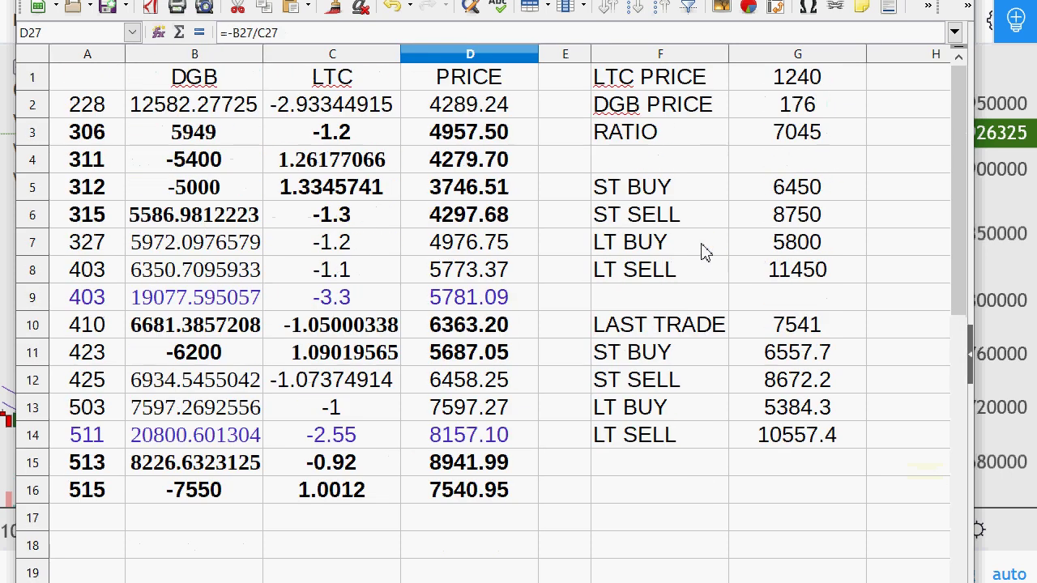
Check the current LTC/DGB ratio against the trade list, focusing on the 513 and 515 trades.
click(790, 138)
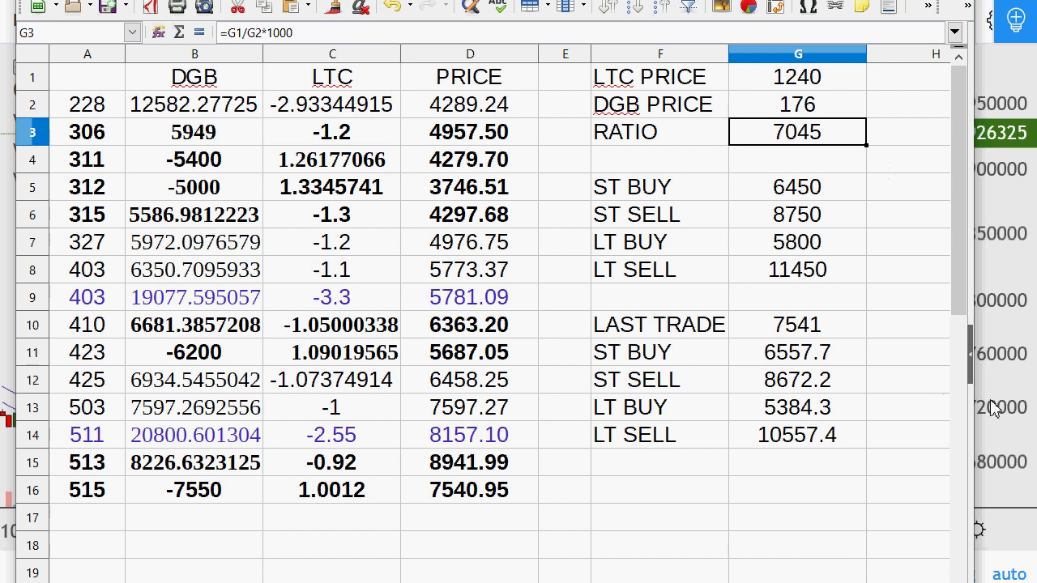
drag(473, 490, 137, 116)
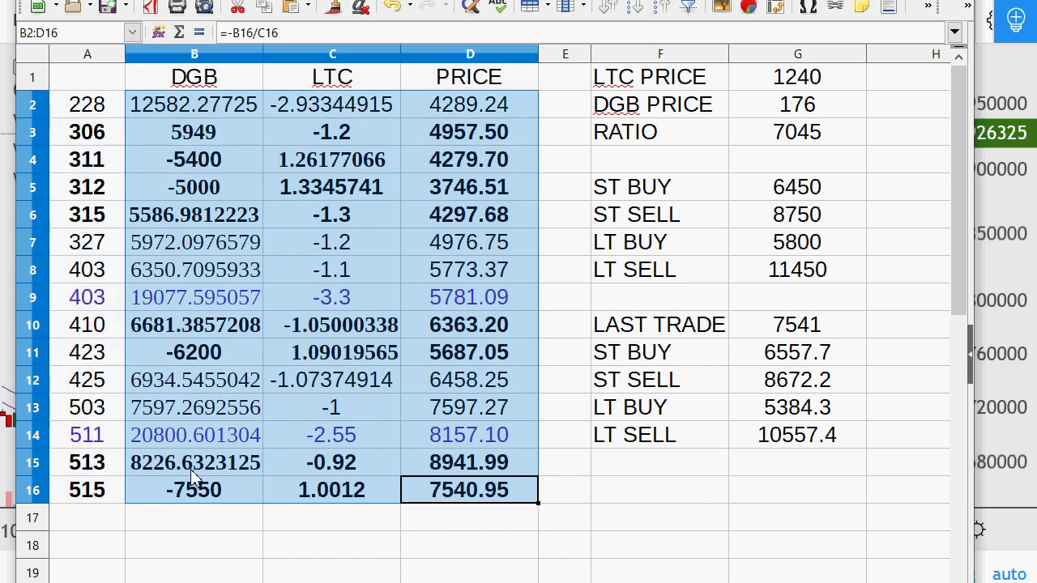
click(220, 493)
drag(532, 464, 175, 486)
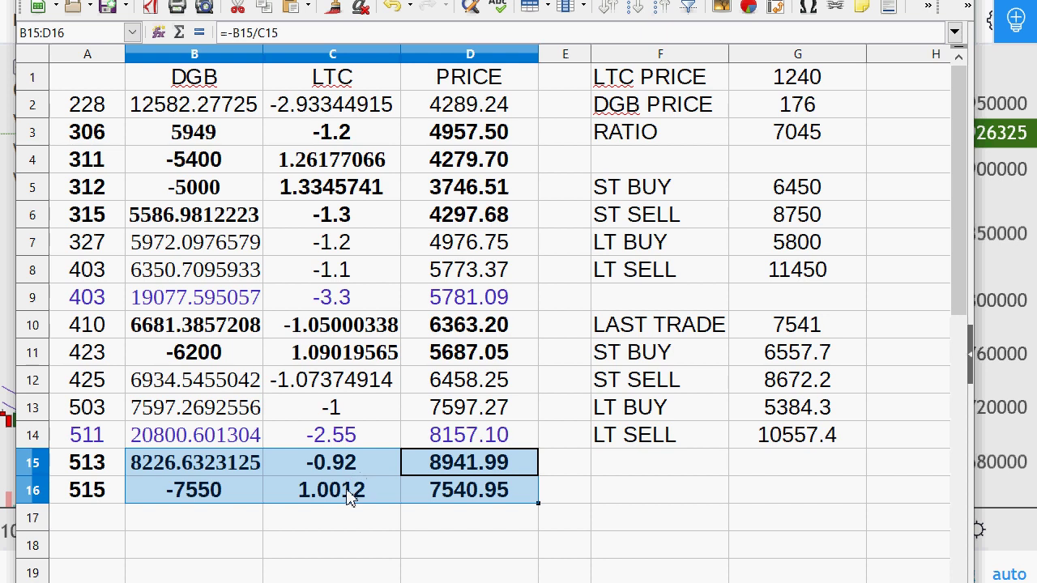
click(334, 529)
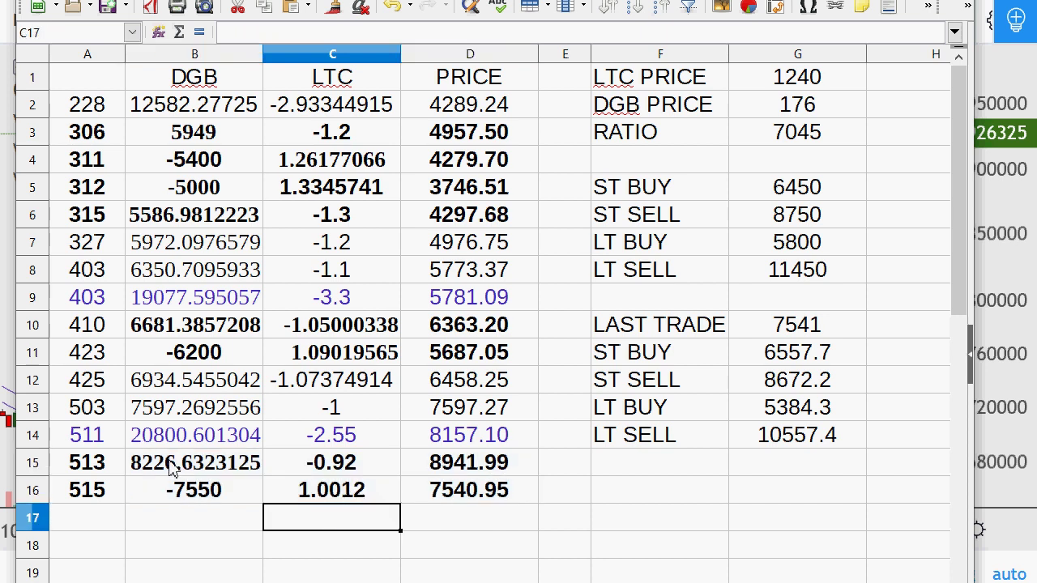
click(215, 496)
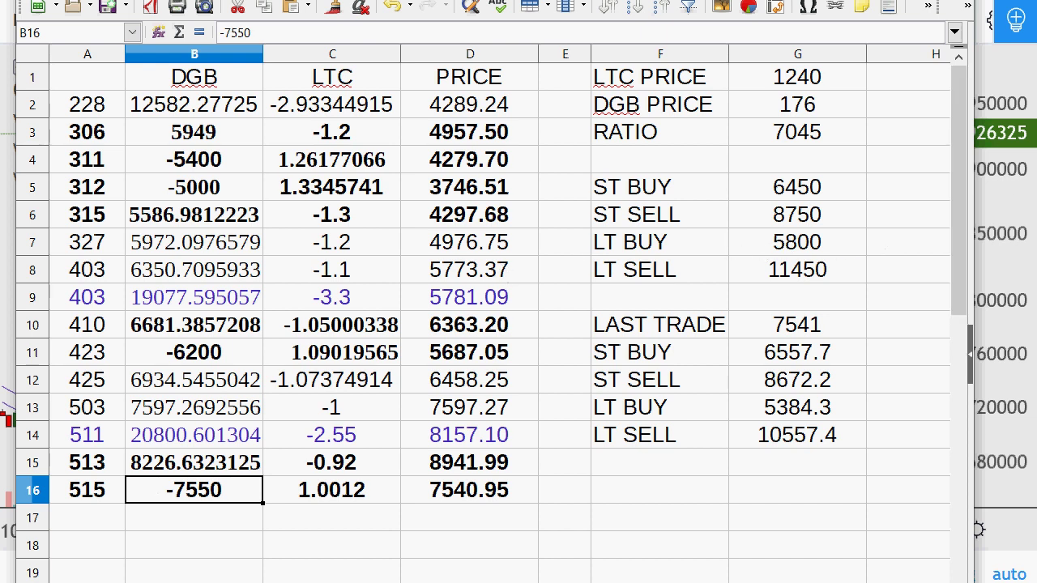
Make the 513 and 515 trade rows bold on the BCH/DGB sheet.
click(180, 525)
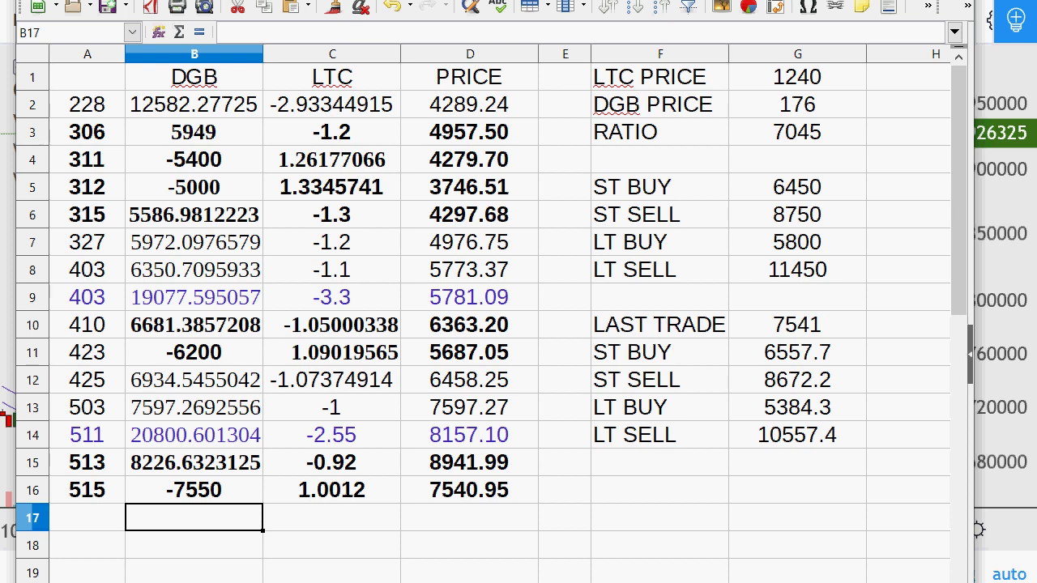
key(ctrl+Page_Down)
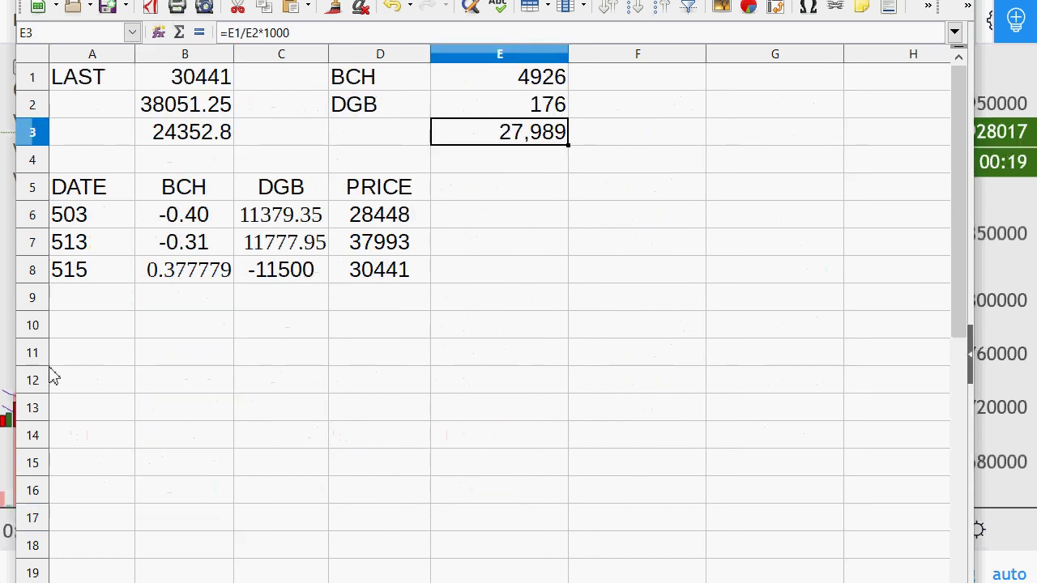
drag(334, 273, 57, 239)
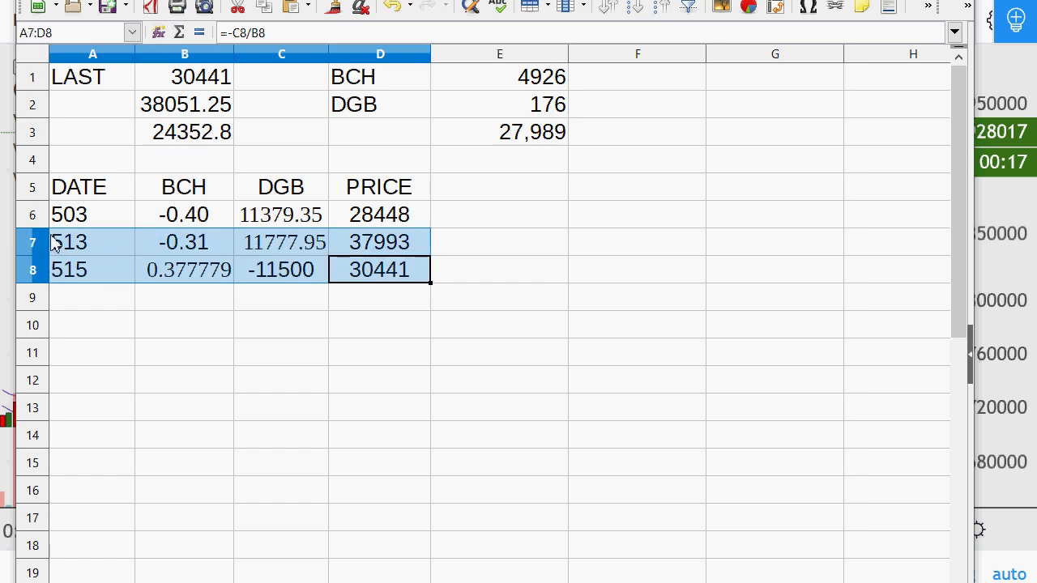
click(969, 7)
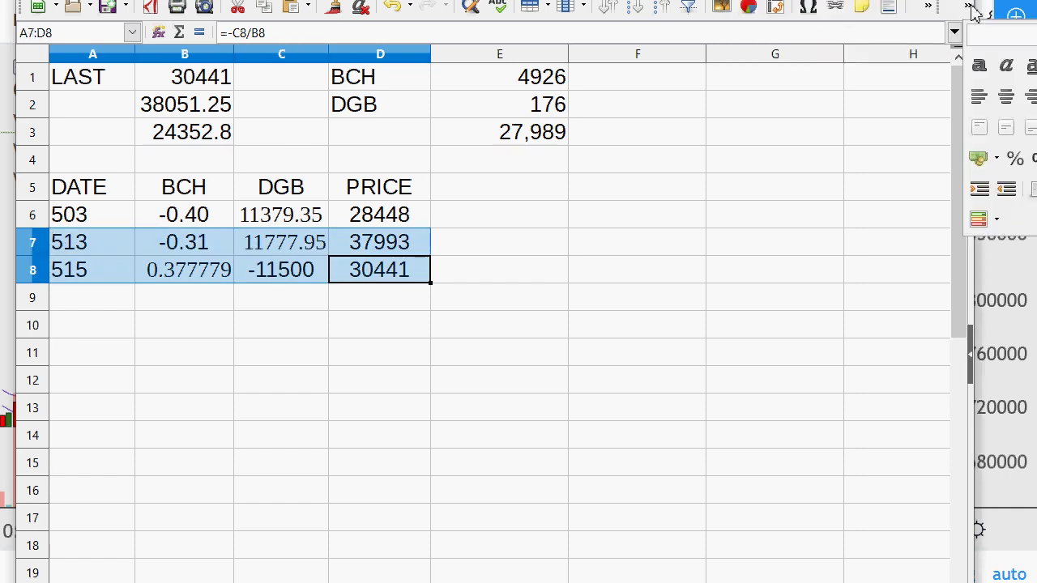
click(989, 66)
click(632, 296)
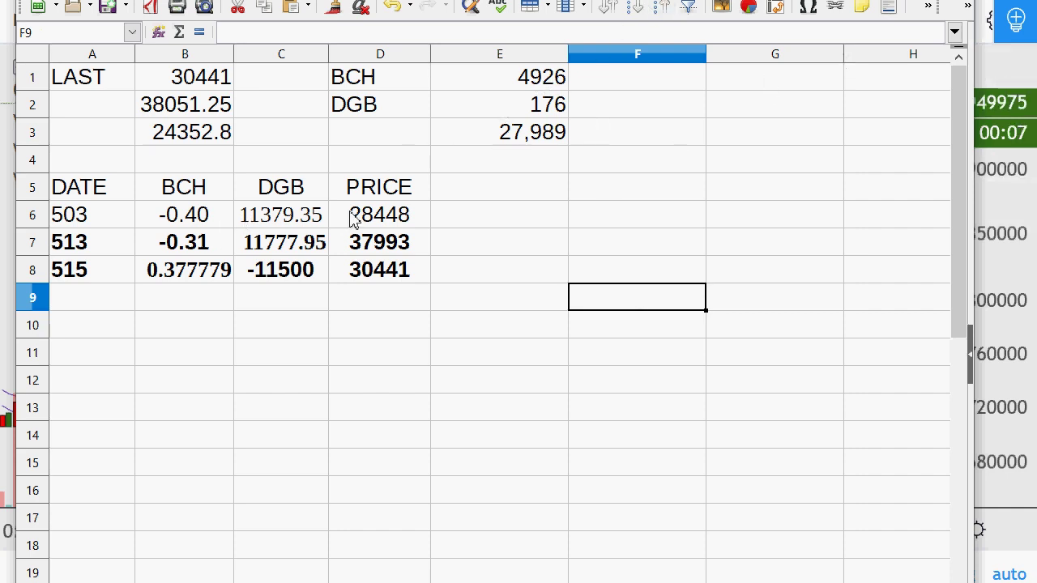
Compare the BCH and DGB amounts of the 513 trade with those of the 515 trade.
drag(386, 269, 114, 253)
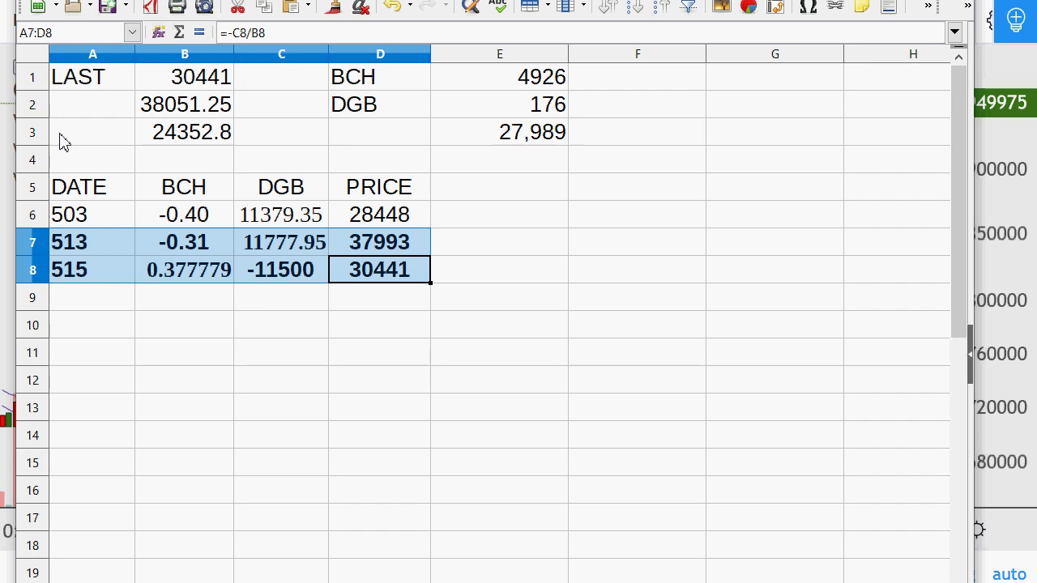
click(181, 235)
click(160, 282)
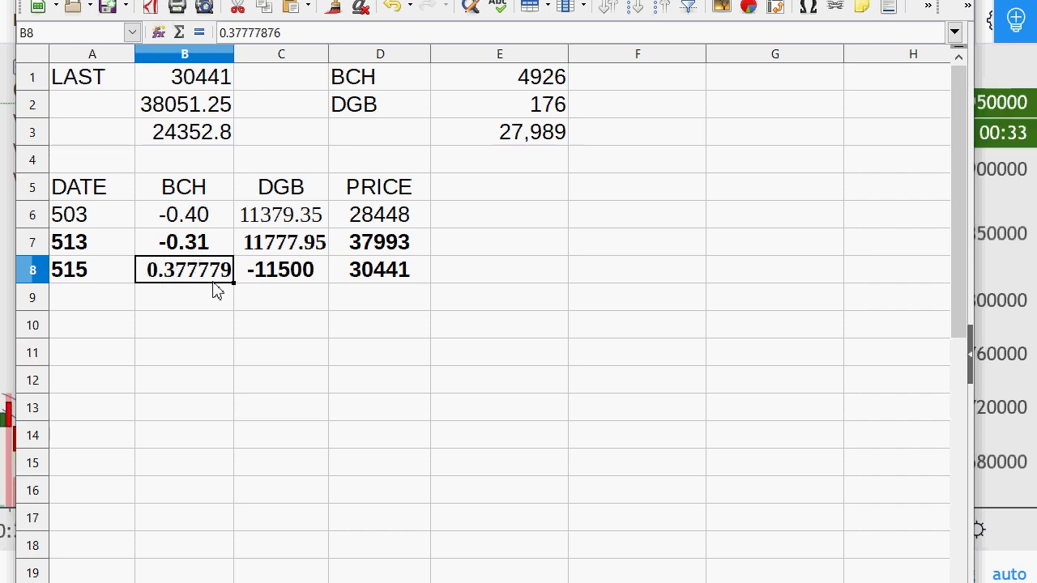
drag(371, 251, 91, 247)
drag(369, 275, 81, 271)
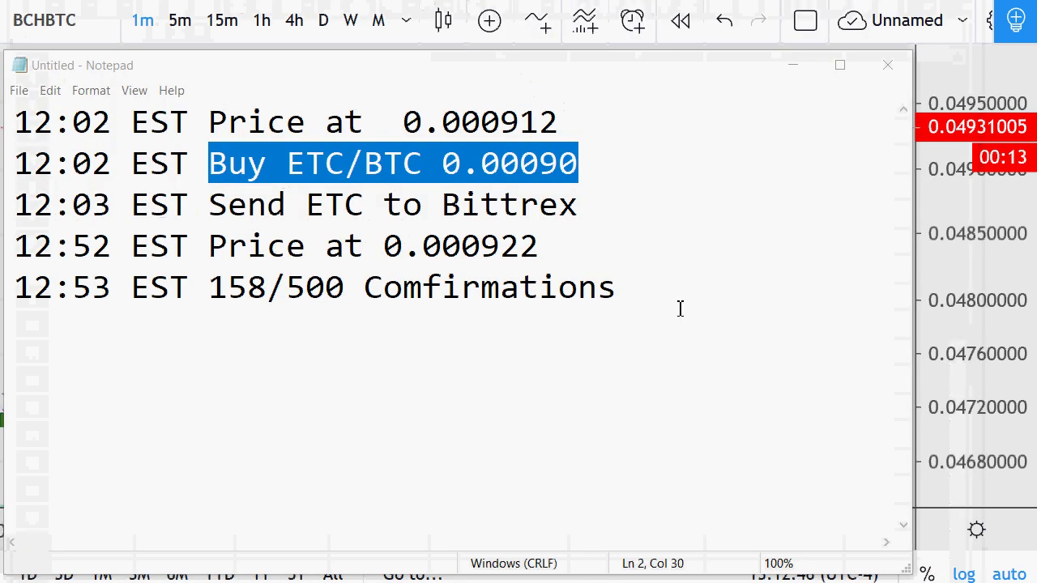
Switch to the Notepad log and start a new line below the last entry with the timestamp 13:12 EST.
click(681, 308)
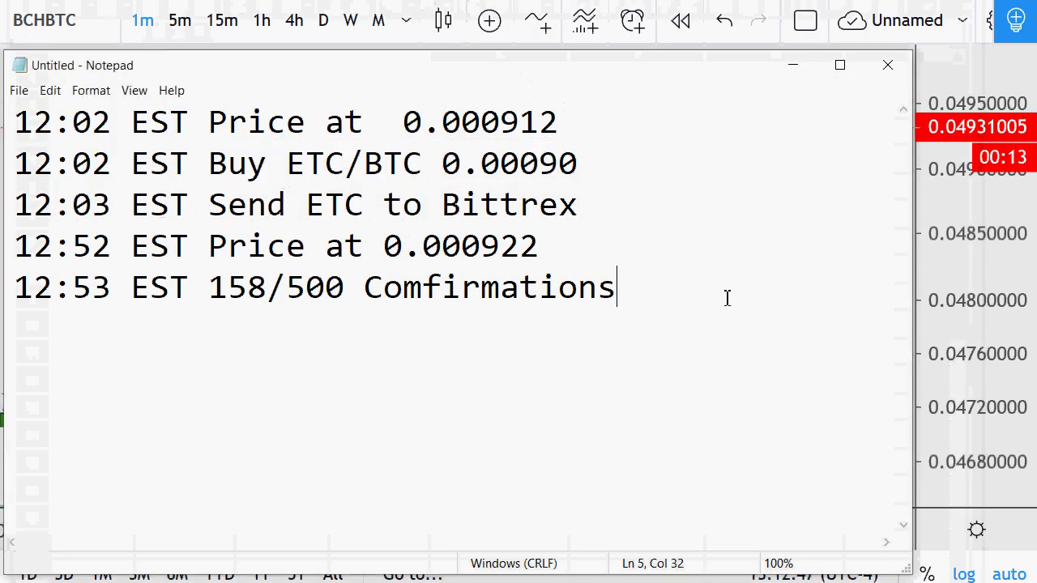
key(Return)
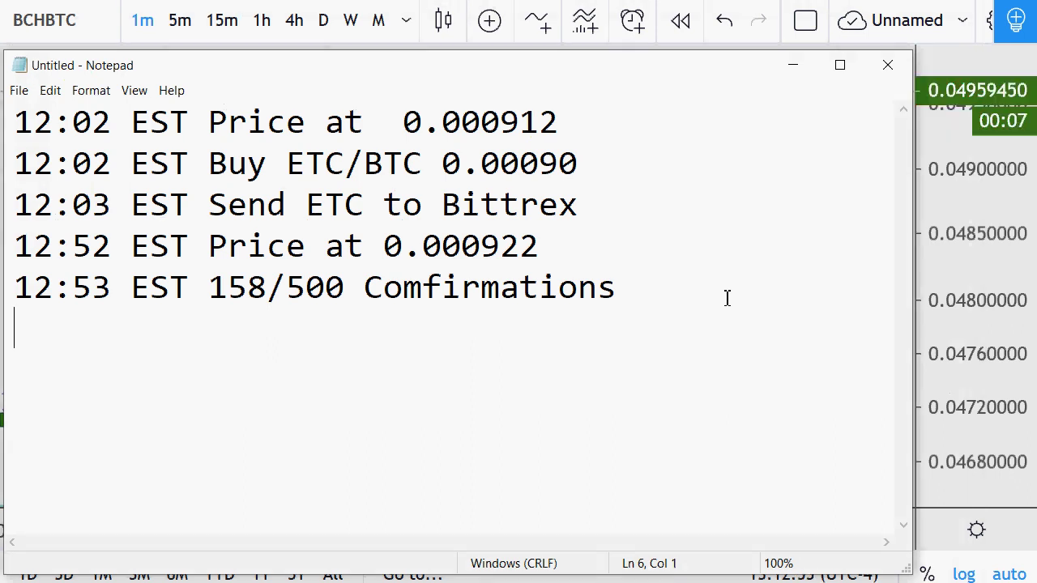
text(13:)
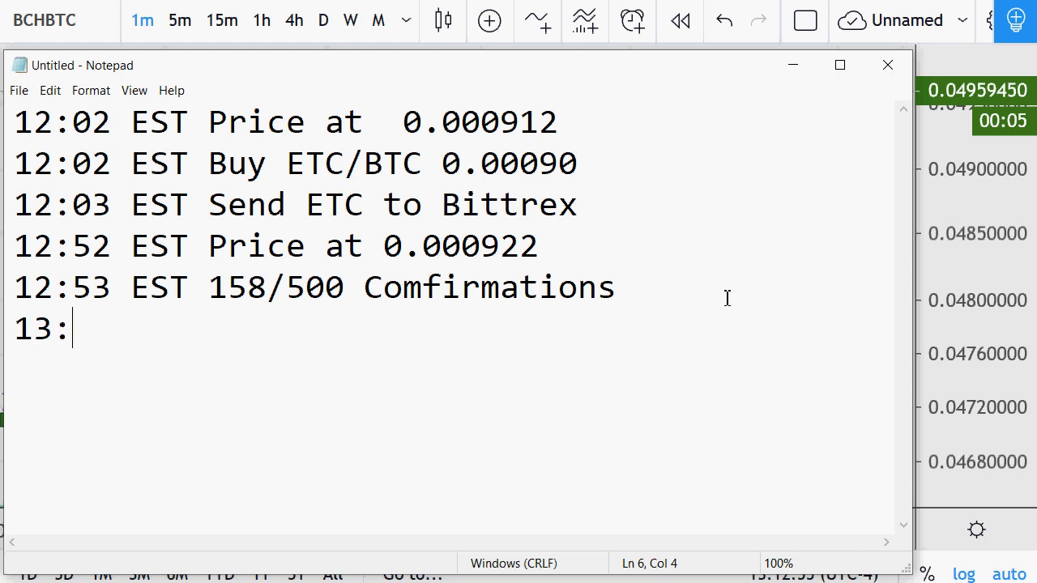
text(12 E)
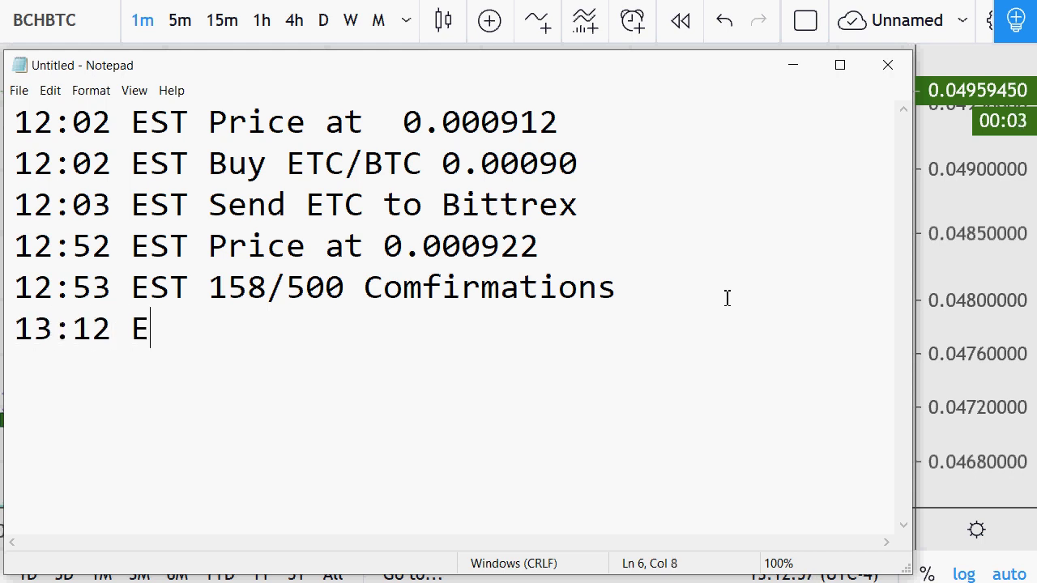
text(ST)
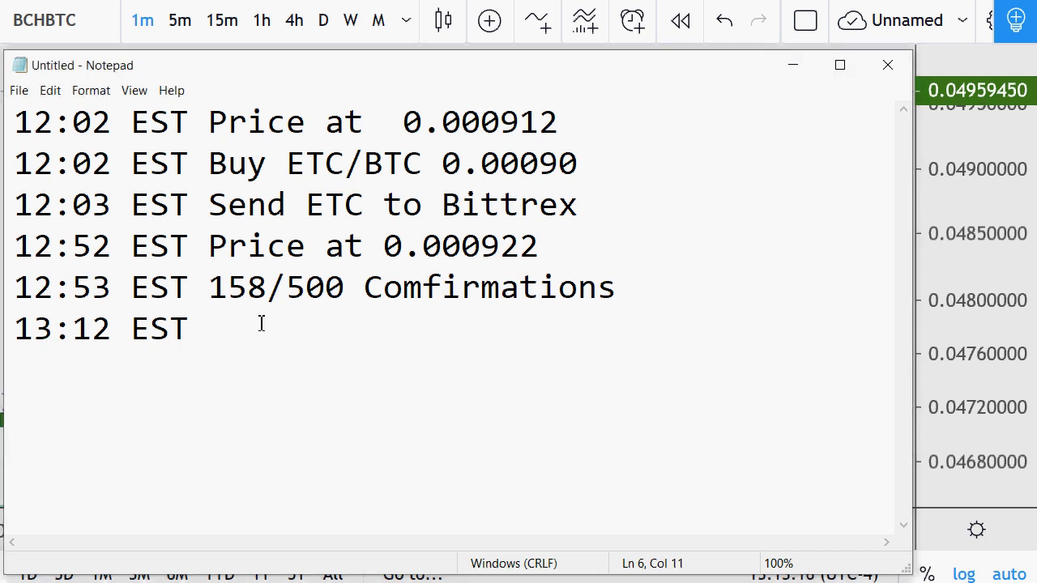
Complete the 13:12 EST log entry with "251/500 Comfirmations" and end the line.
text(251J)
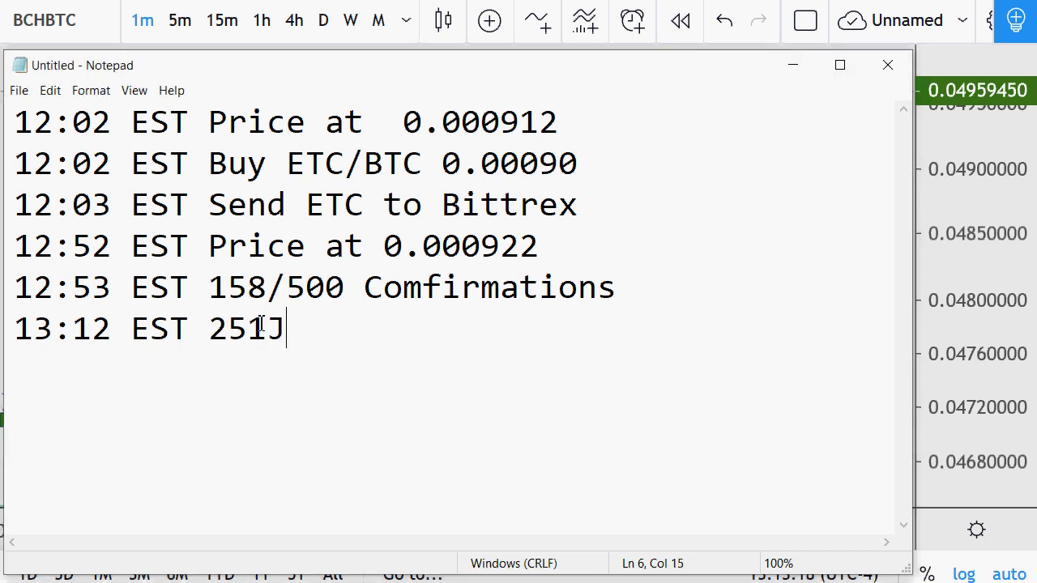
key(BackSpace)
text(/)
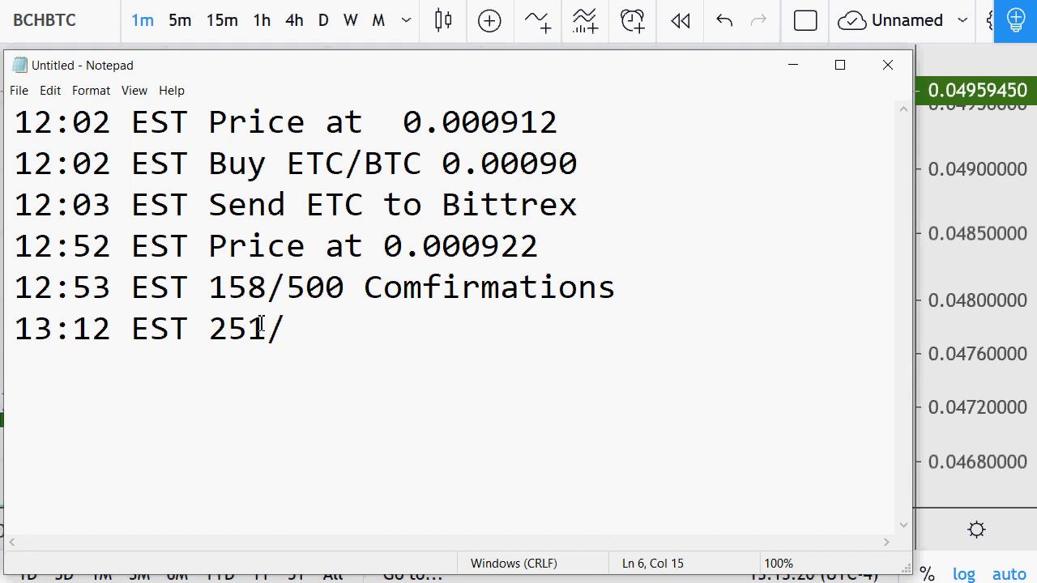
text(500 c)
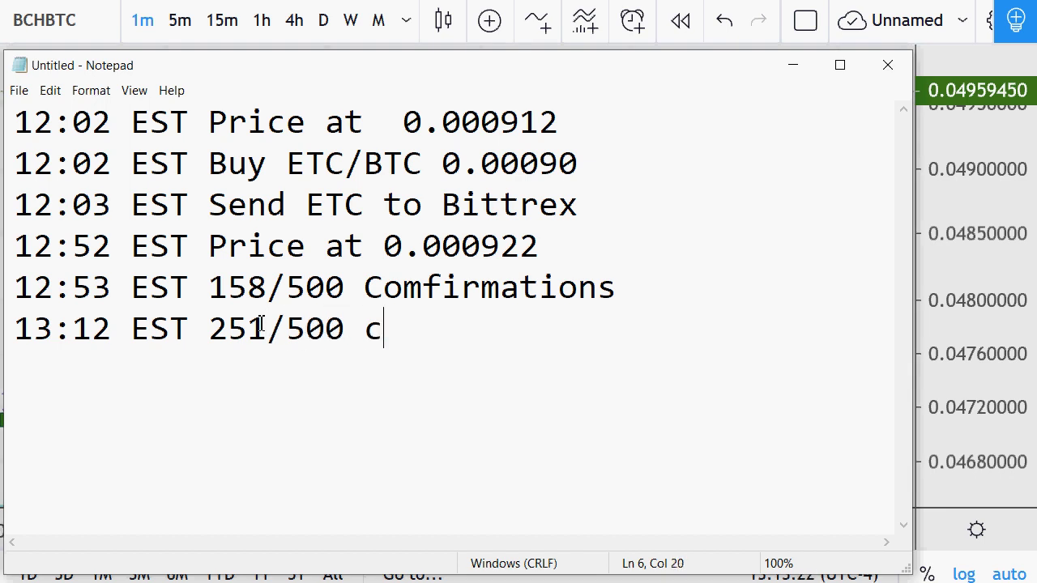
key(BackSpace)
text(C)
text(omfirmations)
key(BackSpace)
text(mations)
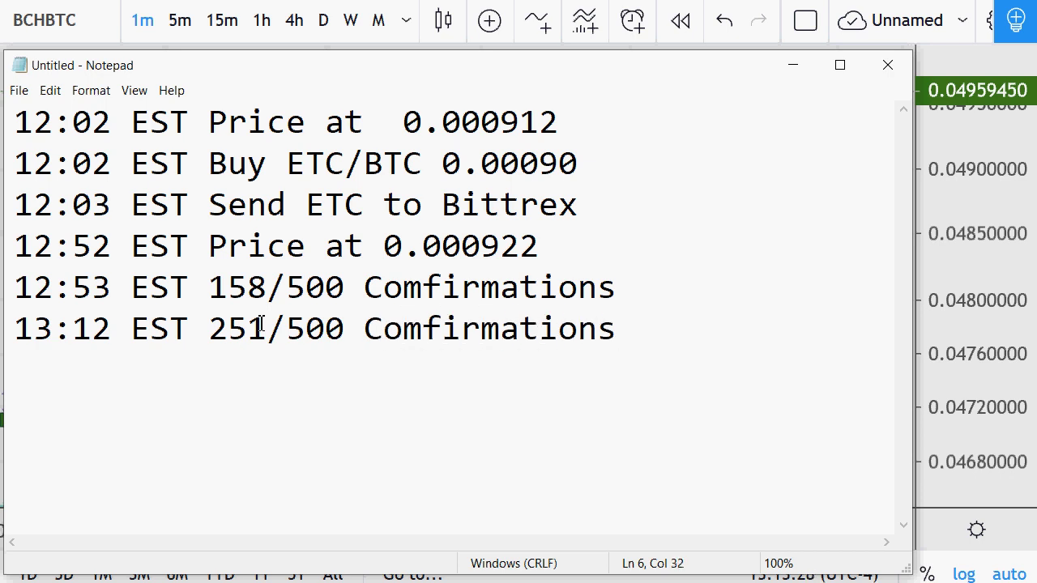
key(Return)
Switch to TradingView and load the ETCBTC chart from the Bittrex exchange.
click(65, 14)
text(ETCBTC)
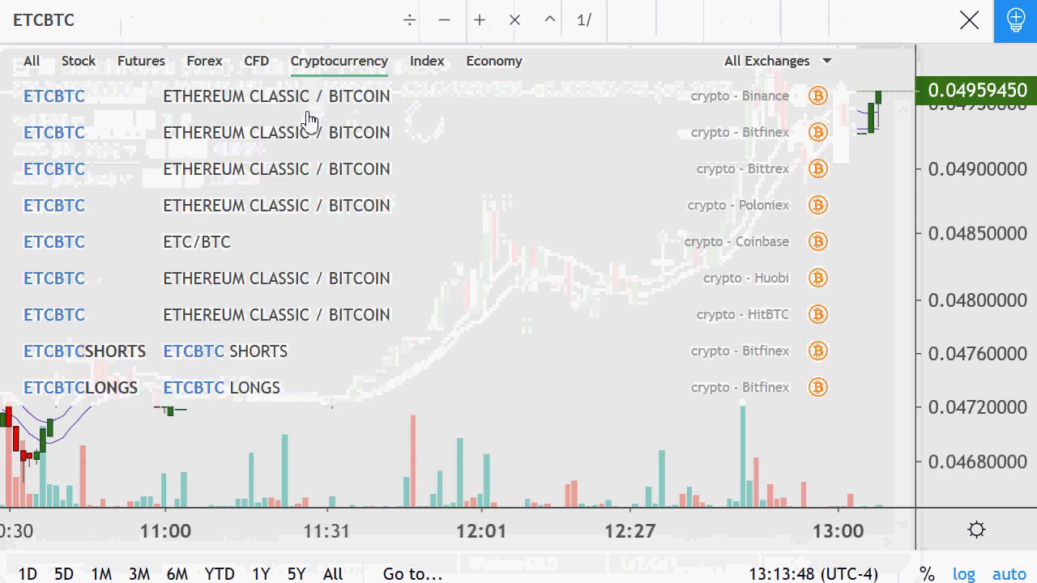
click(308, 171)
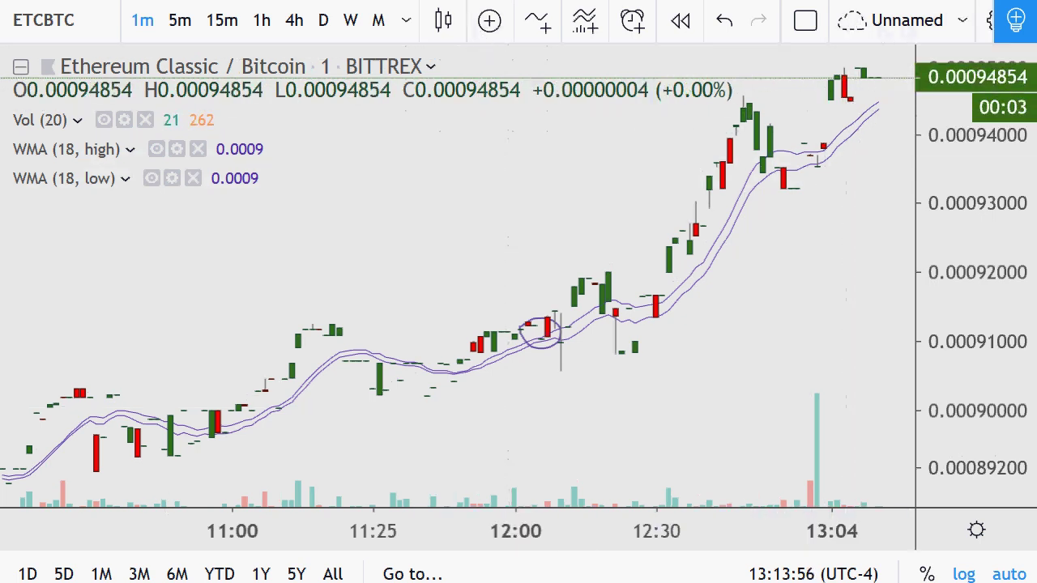
Sort the watchlist by percentage change and view the BTC.D chart at full width on the daily interval.
click(1004, 55)
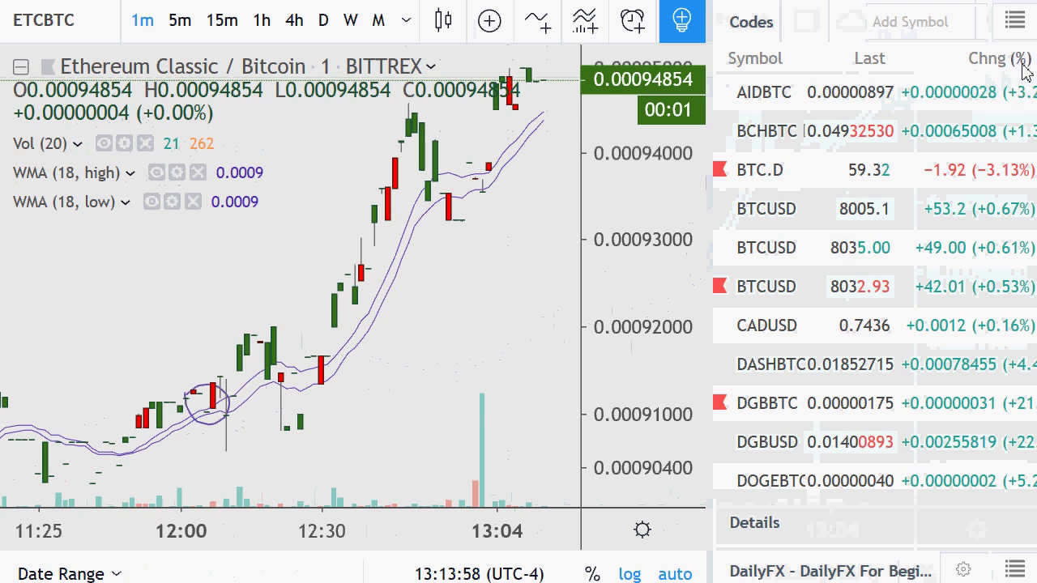
click(804, 101)
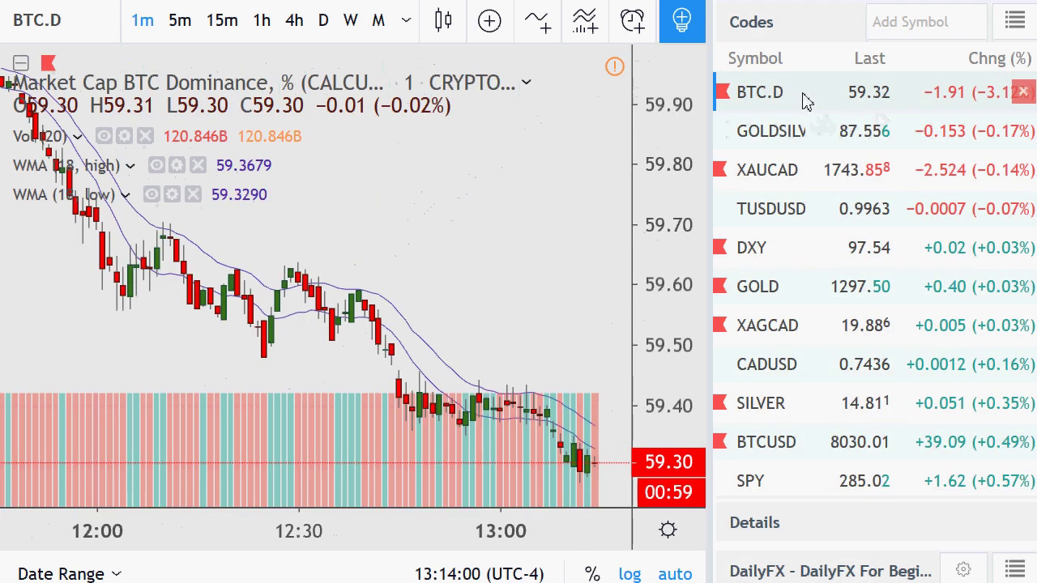
click(681, 20)
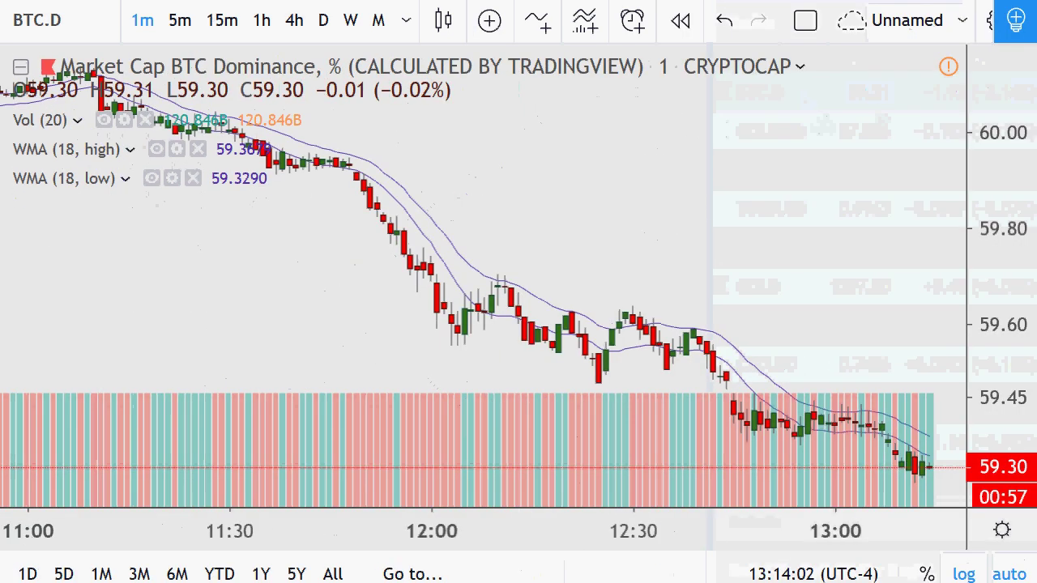
click(324, 20)
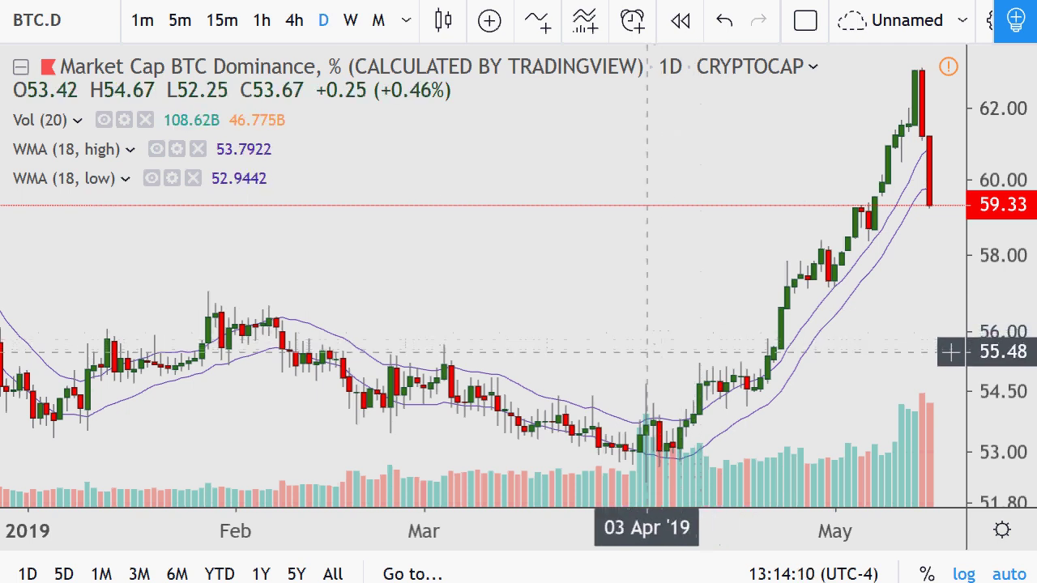
scroll(706, 190, down, 2)
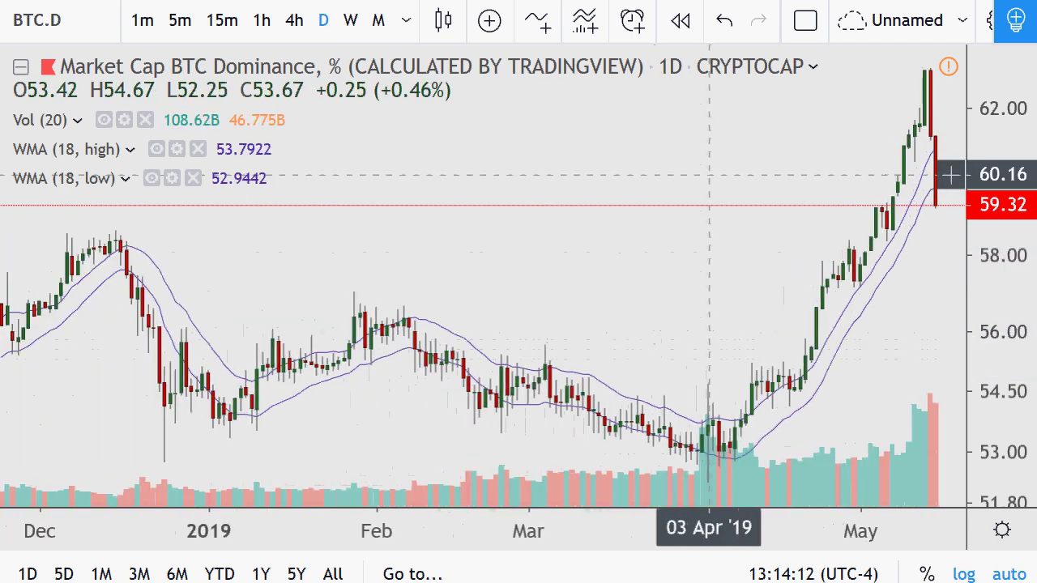